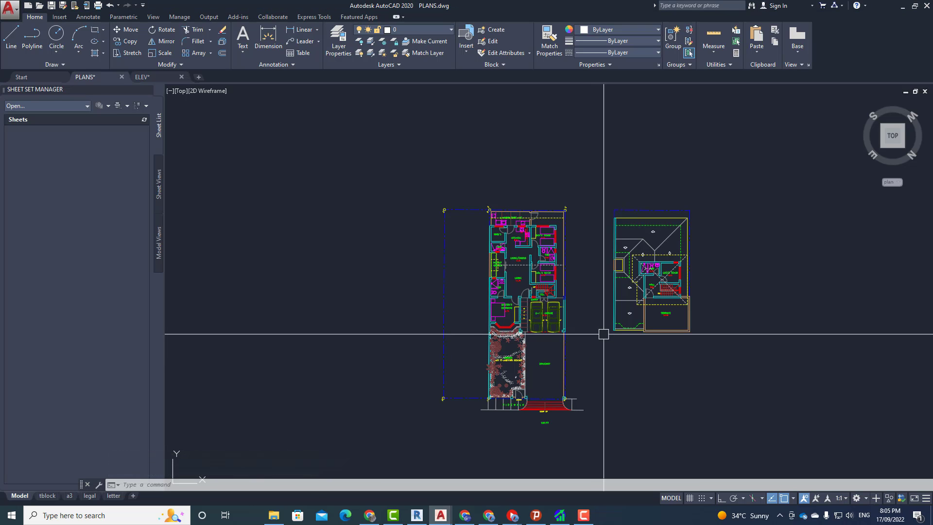
- Measure the wall beside Living/Dining with DI, reading 0.2000 metres thick
{"action": "scroll", "coordinate": [500, 219], "scroll_direction": "up", "scroll_amount": 5}
{"action": "middle_click_drag", "start_coordinate": [467, 333], "coordinate": [466, 246]}
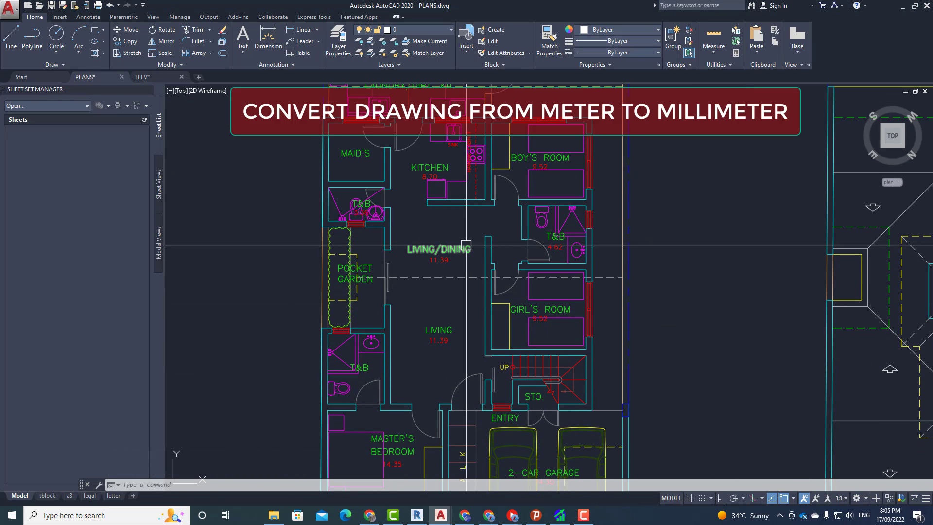
{"action": "scroll", "coordinate": [485, 275], "scroll_direction": "up", "scroll_amount": 3}
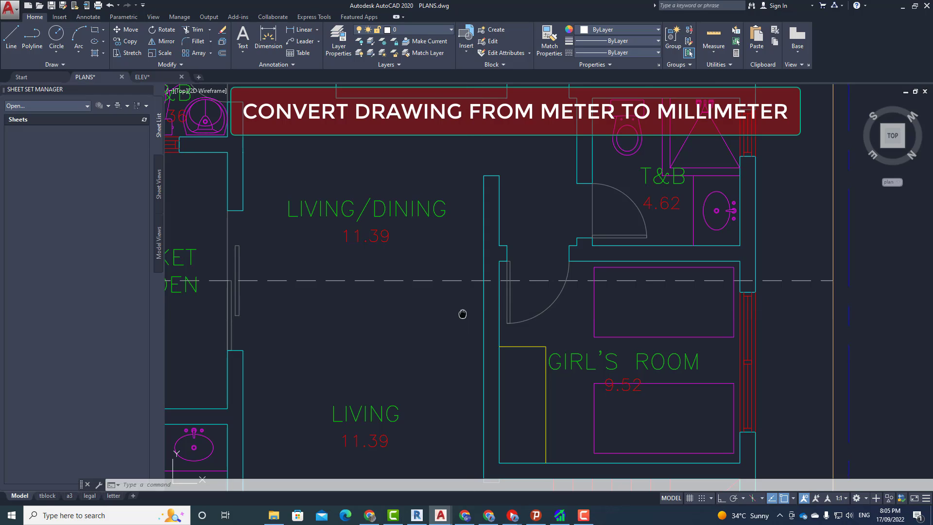
{"action": "middle_click_drag", "start_coordinate": [462, 314], "coordinate": [433, 294]}
{"action": "scroll", "coordinate": [432, 294], "scroll_direction": "down", "scroll_amount": 2}
{"action": "type", "text": "DI"}
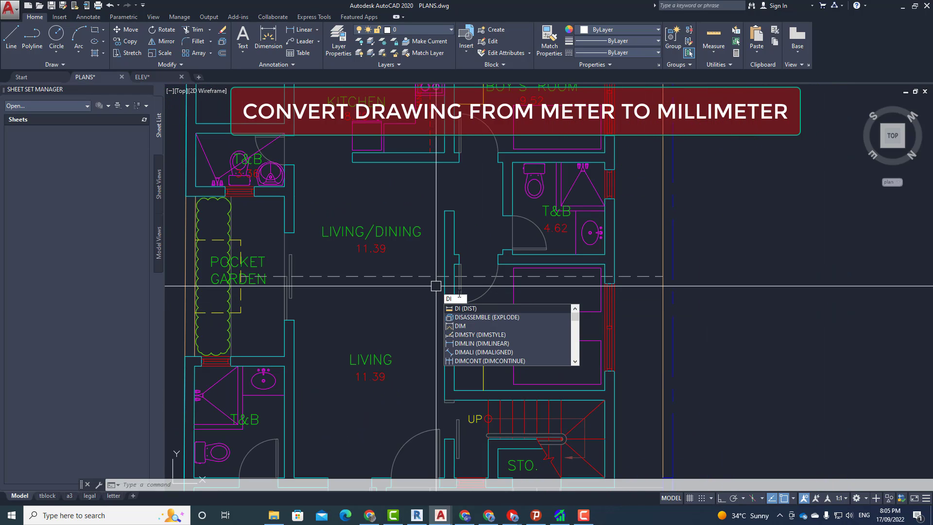
{"action": "key", "text": "Return"}
{"action": "left_click", "coordinate": [446, 292]}
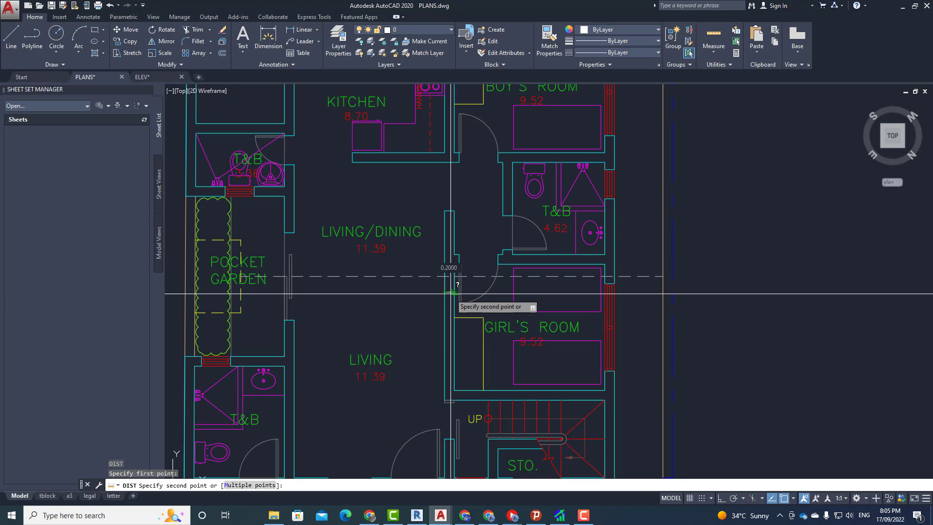
{"action": "scroll", "coordinate": [453, 292], "scroll_direction": "up", "scroll_amount": 7}
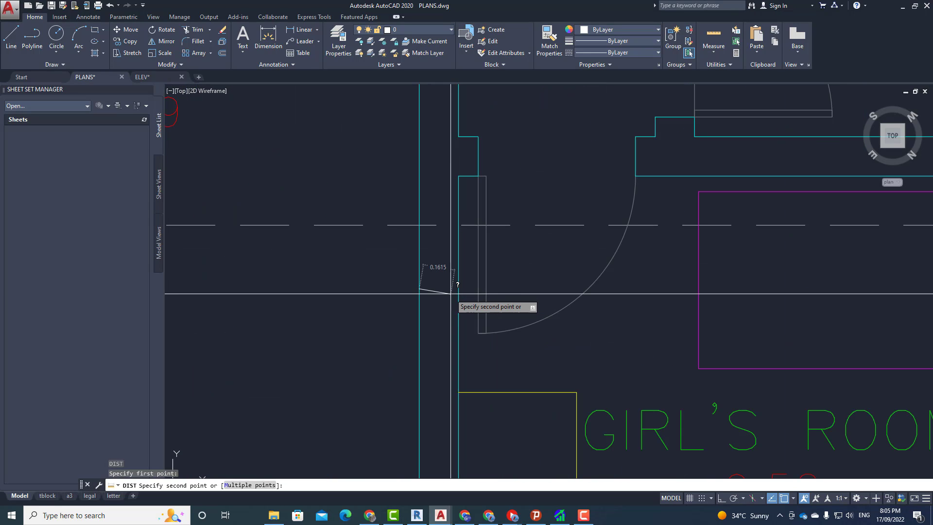
{"action": "left_click", "coordinate": [457, 288]}
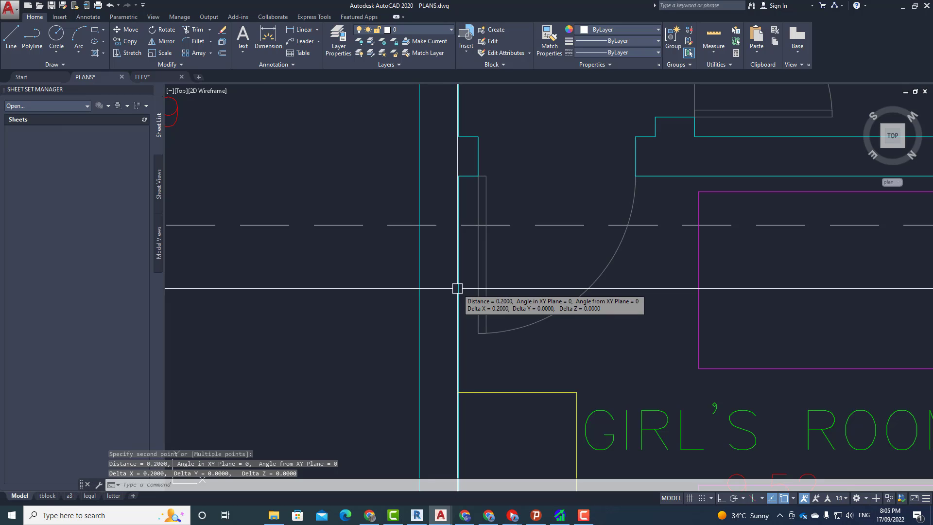
- Zoom back out and recentre on the whole floor plan
{"action": "scroll", "coordinate": [431, 295], "scroll_direction": "down", "scroll_amount": 2}
{"action": "scroll", "coordinate": [445, 284], "scroll_direction": "down", "scroll_amount": 2}
{"action": "scroll", "coordinate": [445, 284], "scroll_direction": "down", "scroll_amount": 4}
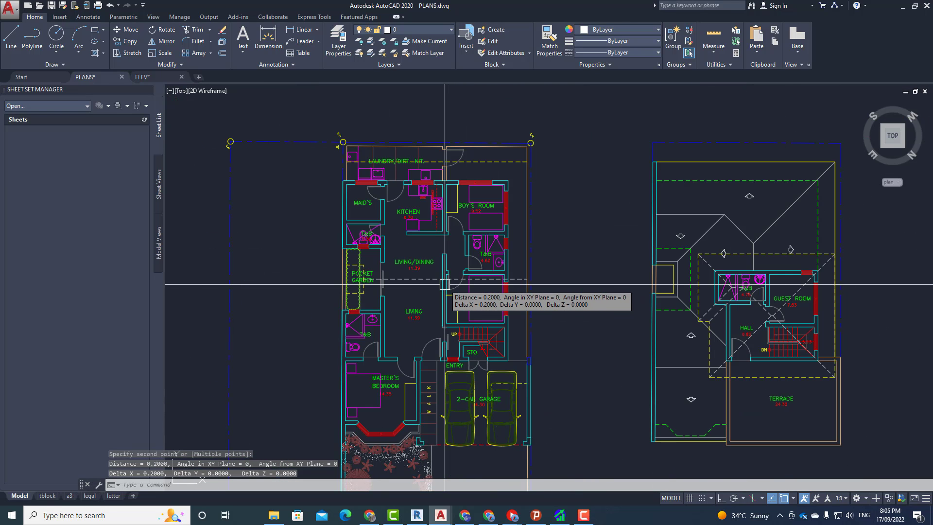
{"action": "middle_click_drag", "start_coordinate": [443, 282], "coordinate": [450, 251]}
{"action": "scroll", "coordinate": [438, 245], "scroll_direction": "up", "scroll_amount": 2}
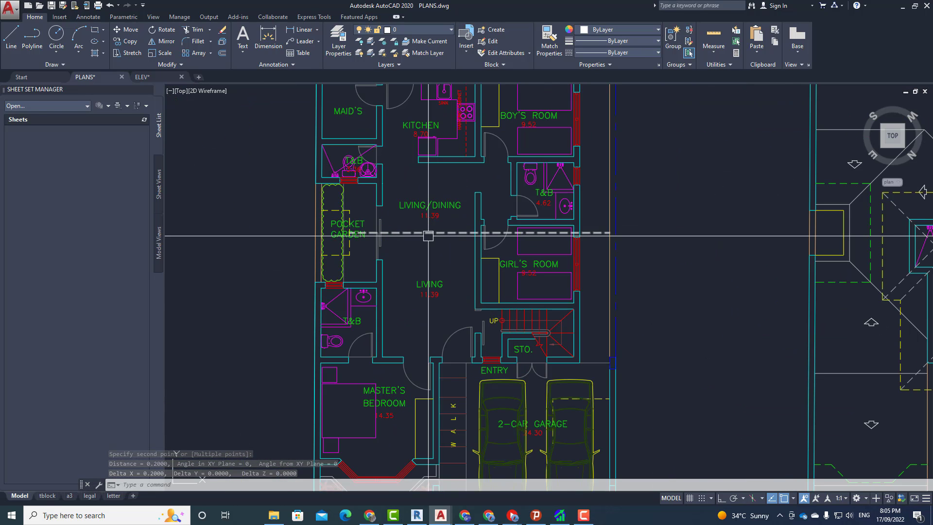
{"action": "scroll", "coordinate": [432, 250], "scroll_direction": "down", "scroll_amount": 4}
- Start SCALE with a window selection, then cancel it
{"action": "type", "text": "sc"}
{"action": "key", "text": "Return"}
{"action": "scroll", "coordinate": [432, 253], "scroll_direction": "down", "scroll_amount": 4}
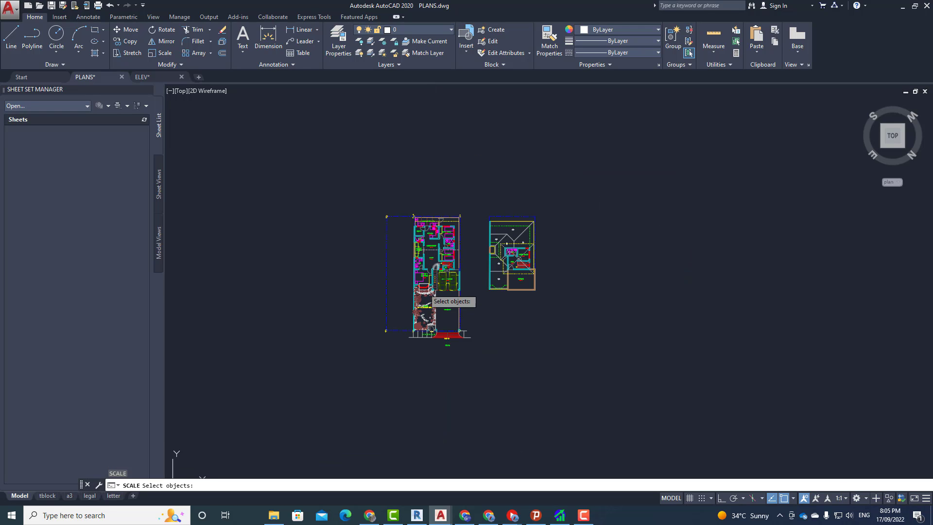
{"action": "type", "text": "w"}
{"action": "key", "text": "Return"}
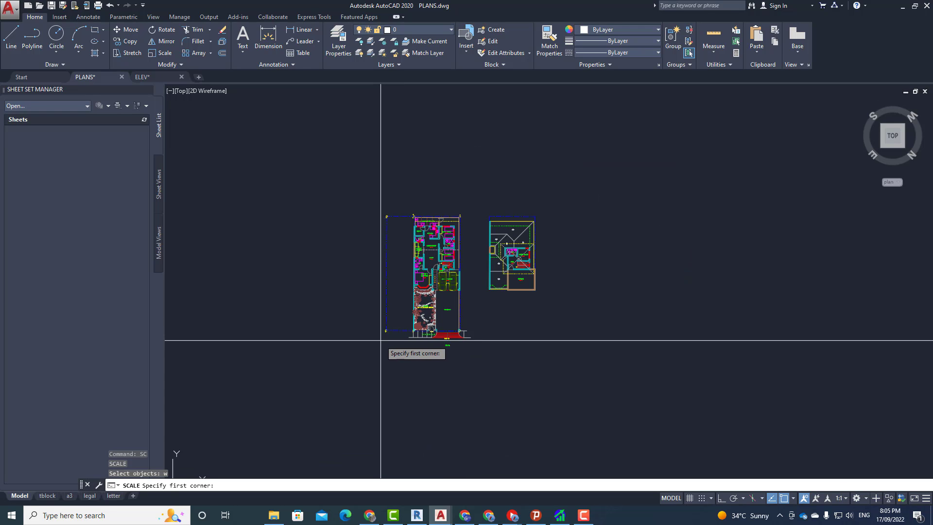
{"action": "key", "text": "Escape"}
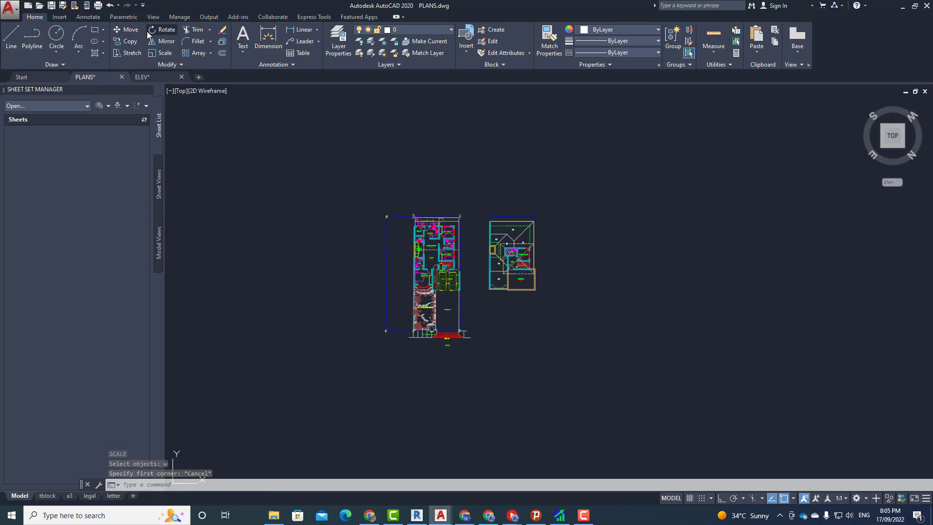
- Window-select all 3206 plan objects and scale them by 1000 from a base point on the plan
{"action": "left_click", "coordinate": [162, 52]}
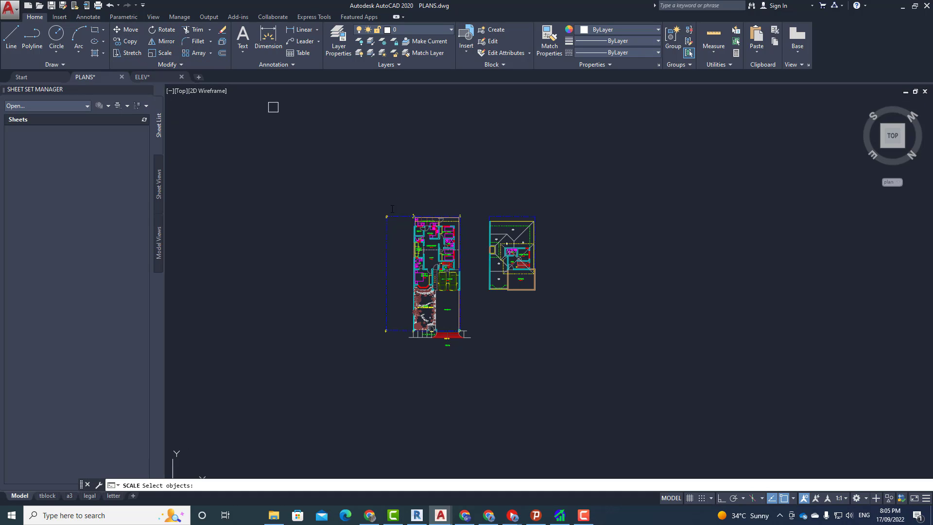
{"action": "left_click", "coordinate": [351, 360]}
{"action": "left_click", "coordinate": [635, 175]}
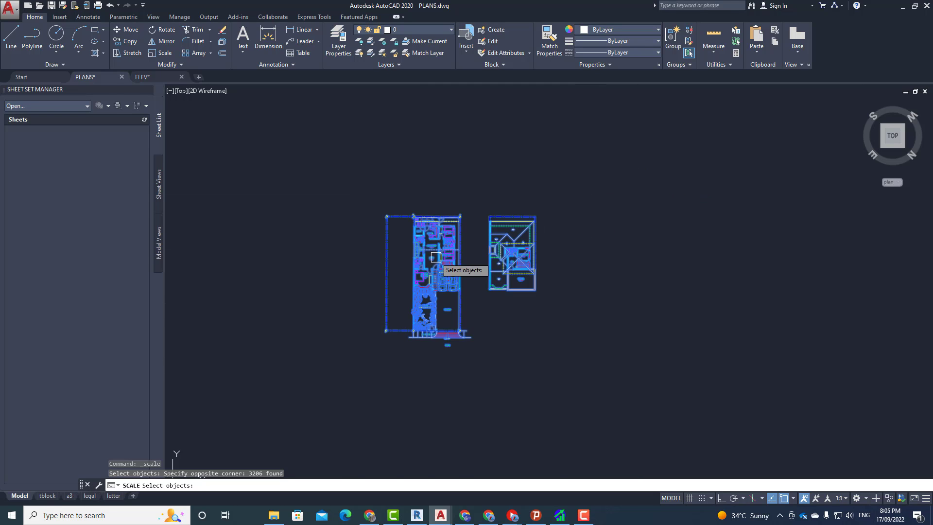
{"action": "scroll", "coordinate": [445, 270], "scroll_direction": "up", "scroll_amount": 5}
{"action": "scroll", "coordinate": [486, 234], "scroll_direction": "up", "scroll_amount": 3}
{"action": "key", "text": "Return"}
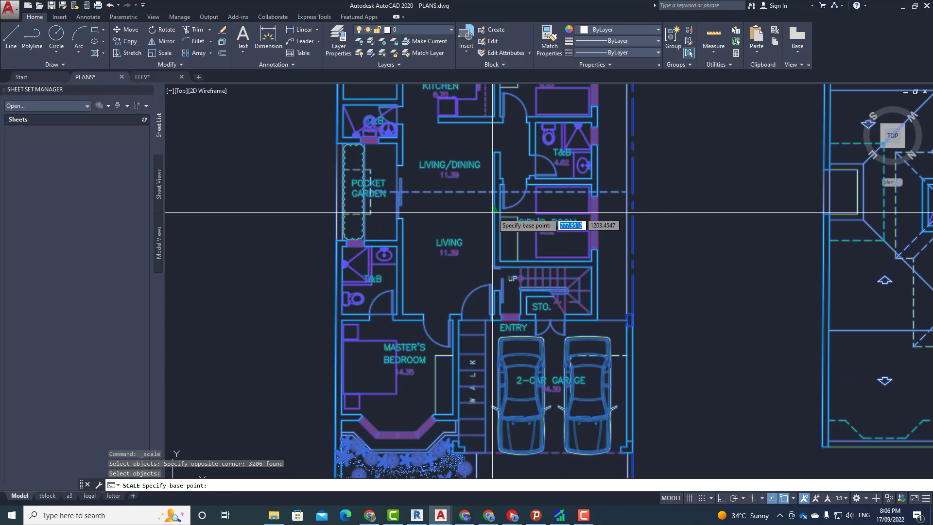
{"action": "left_click", "coordinate": [494, 210]}
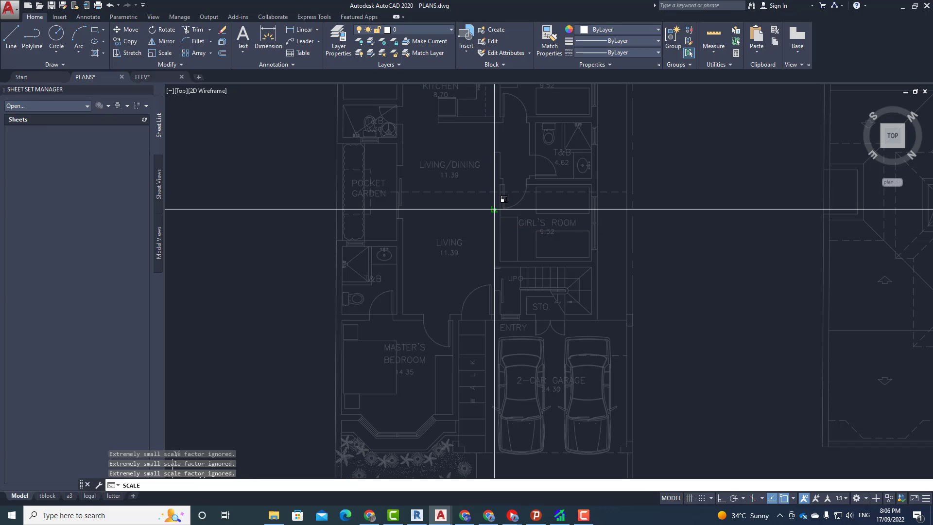
{"action": "type", "text": "1000"}
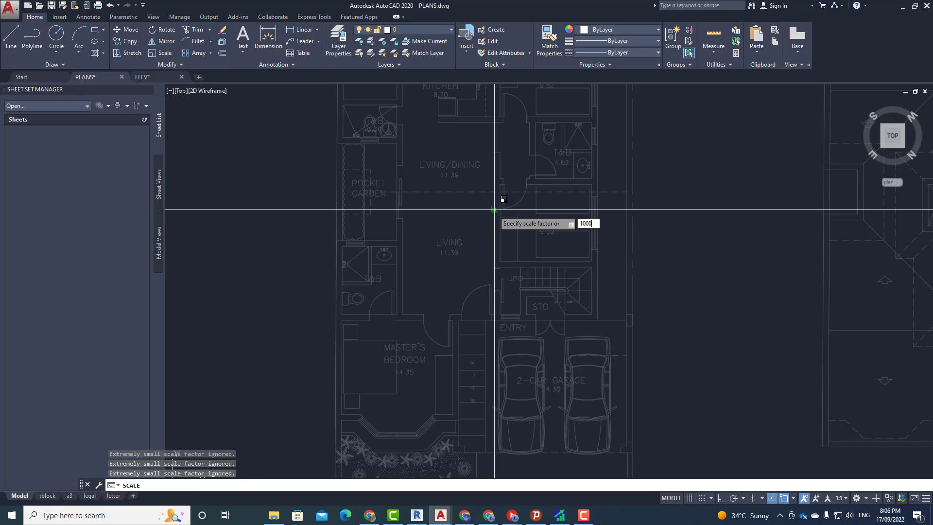
{"action": "key", "text": "Return"}
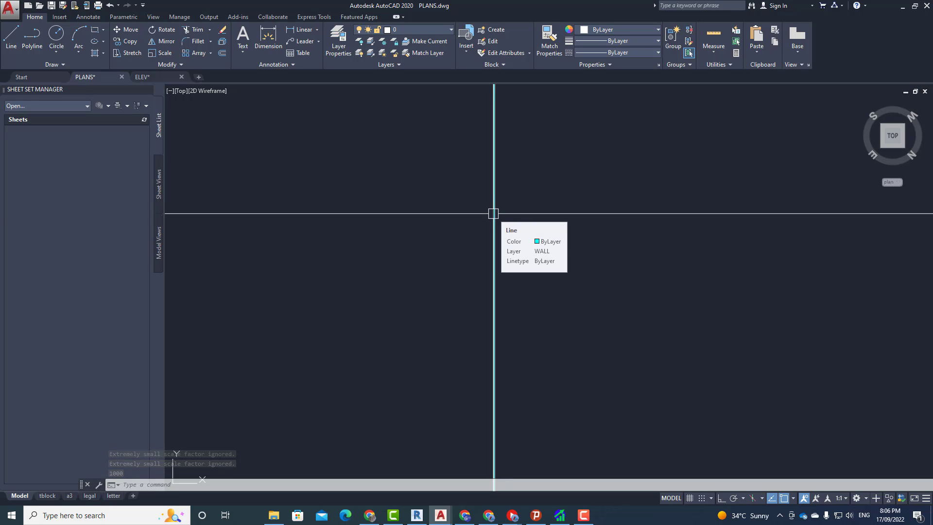
- Zoom to extents, then zoom in on the wall beside the Girl's Room
{"action": "type", "text": "Z"}
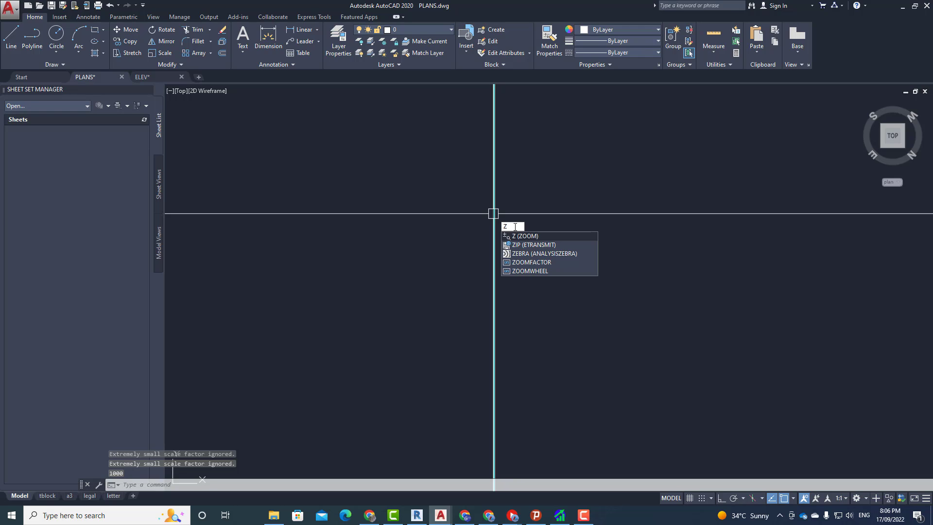
{"action": "key", "text": "Return"}
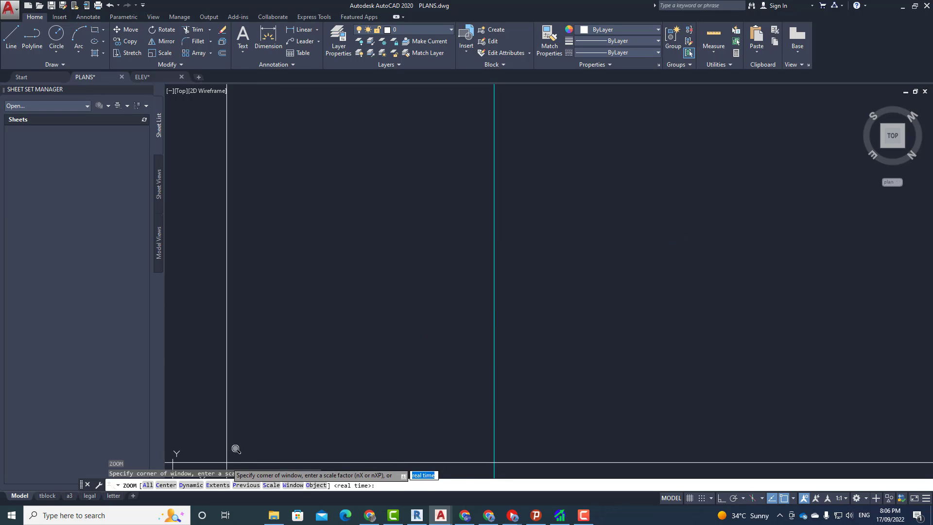
{"action": "left_click", "coordinate": [217, 484]}
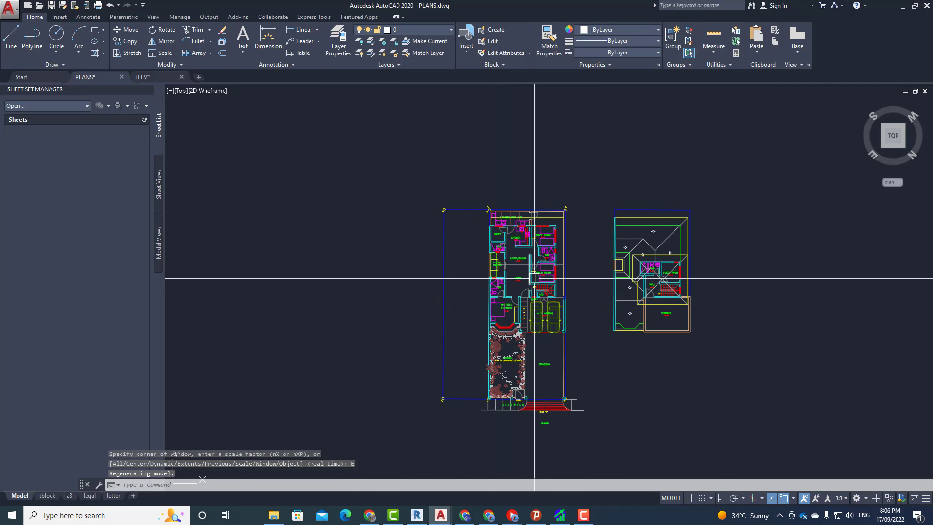
{"action": "scroll", "coordinate": [533, 277], "scroll_direction": "up", "scroll_amount": 5}
{"action": "scroll", "coordinate": [492, 262], "scroll_direction": "up", "scroll_amount": 3}
{"action": "scroll", "coordinate": [546, 251], "scroll_direction": "up", "scroll_amount": 2}
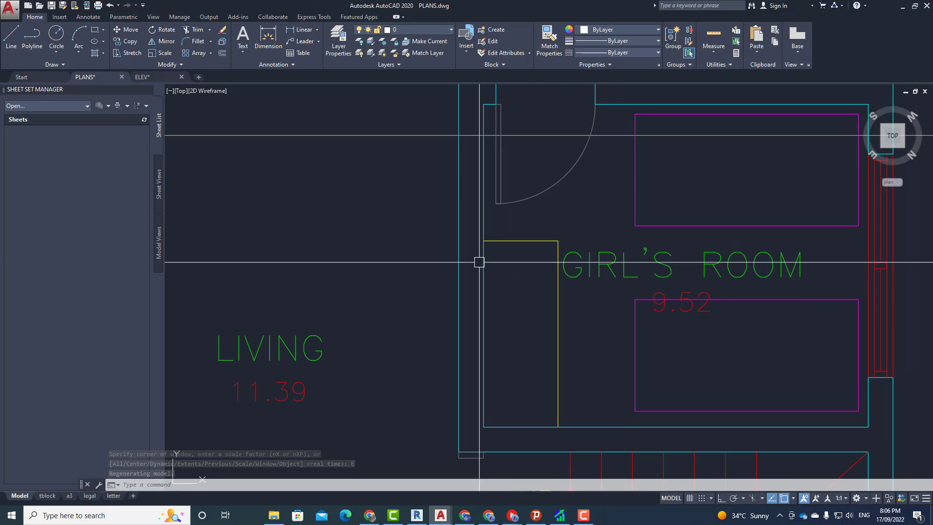
- Measure that wall again with DI, now reading 200.0000
{"action": "type", "text": "DI"}
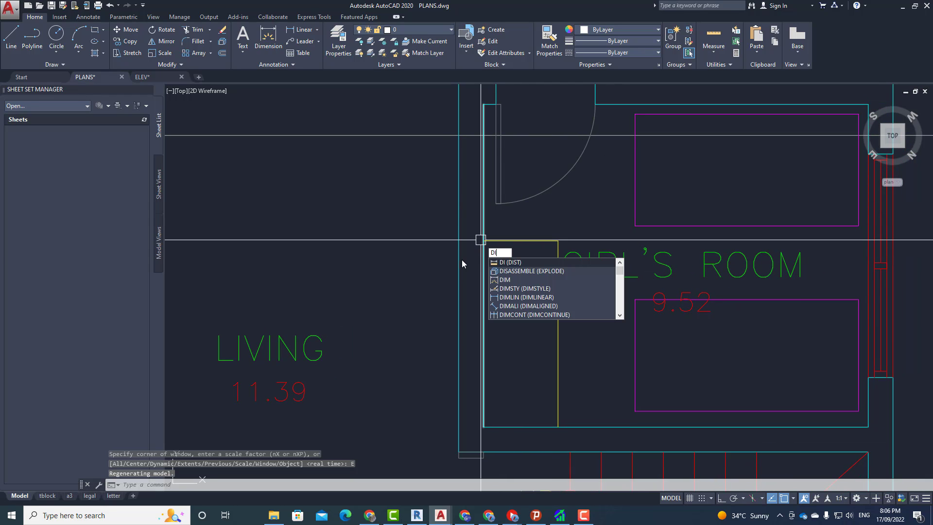
{"action": "key", "text": "Return"}
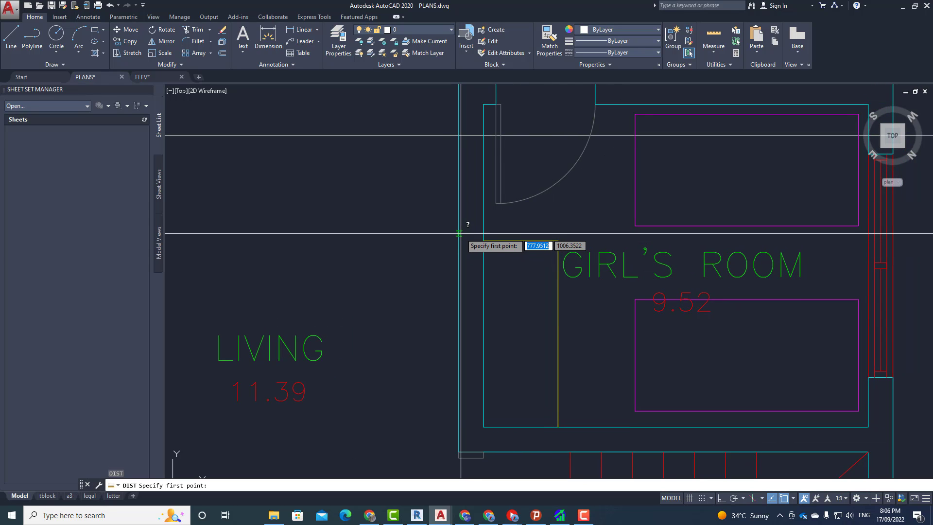
{"action": "left_click", "coordinate": [458, 231]}
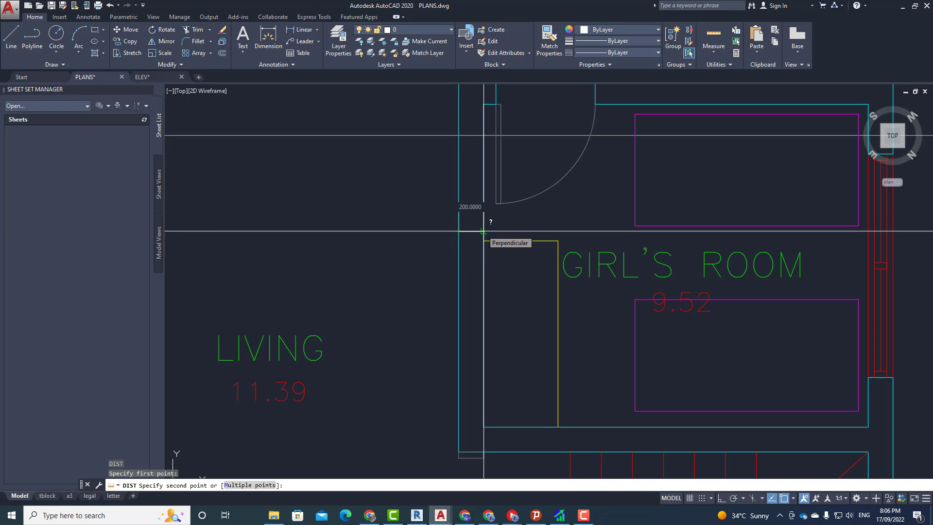
{"action": "left_click", "coordinate": [478, 232]}
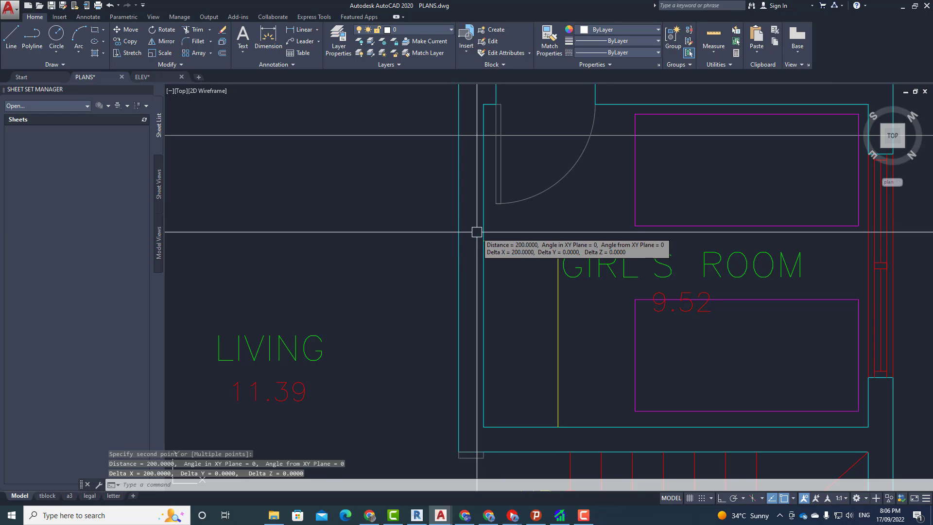
{"action": "scroll", "coordinate": [477, 232], "scroll_direction": "down", "scroll_amount": 8}
{"action": "scroll", "coordinate": [457, 214], "scroll_direction": "up", "scroll_amount": 6}
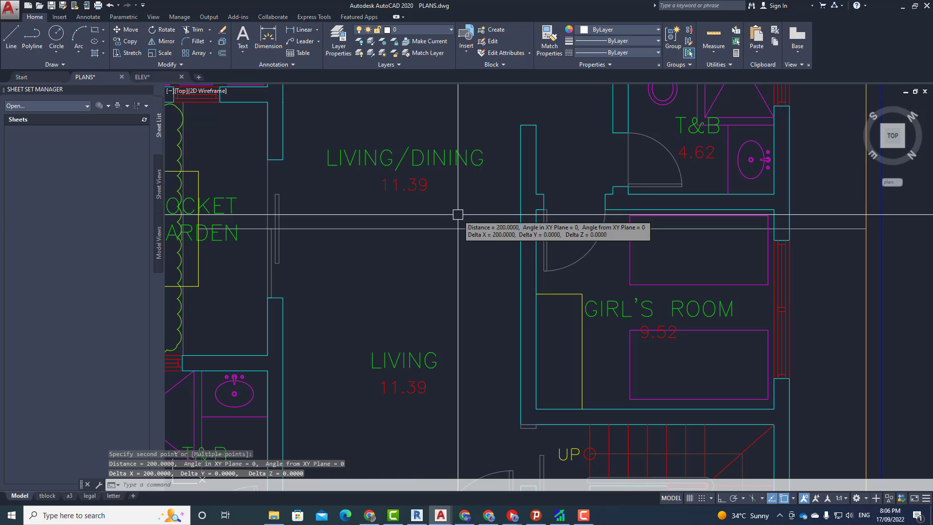
- Set the linetype scale (LTS) to 1000
{"action": "key", "text": "Escape"}
{"action": "left_click", "coordinate": [403, 228]}
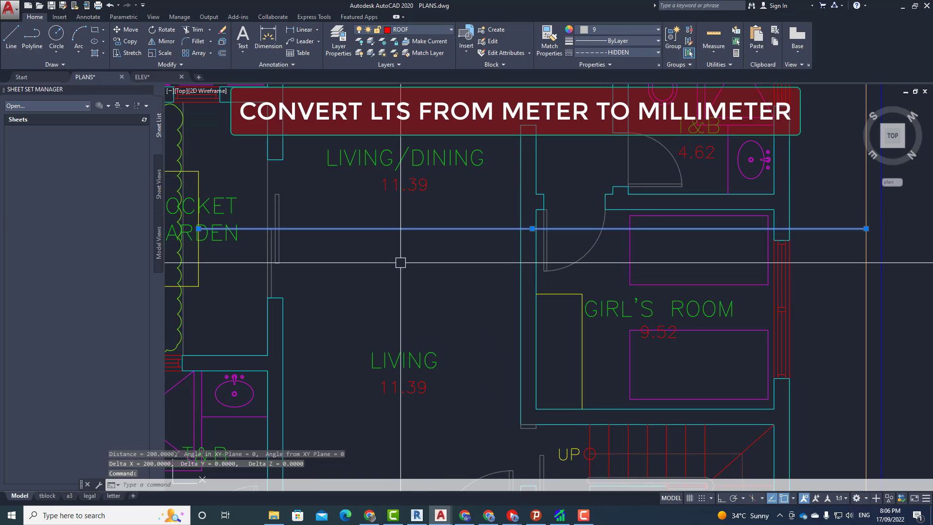
{"action": "key", "text": "Escape"}
{"action": "type", "text": "L"}
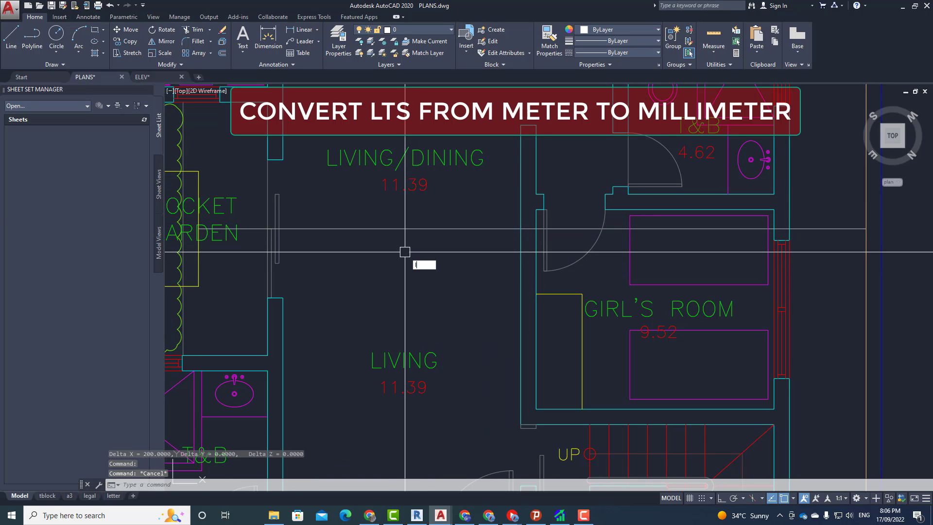
{"action": "type", "text": "ts"}
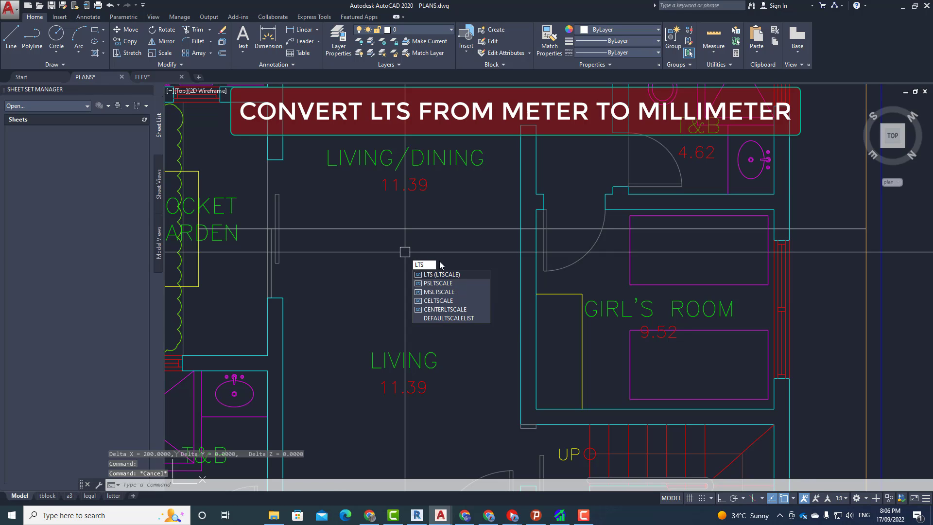
{"action": "left_click", "coordinate": [442, 275]}
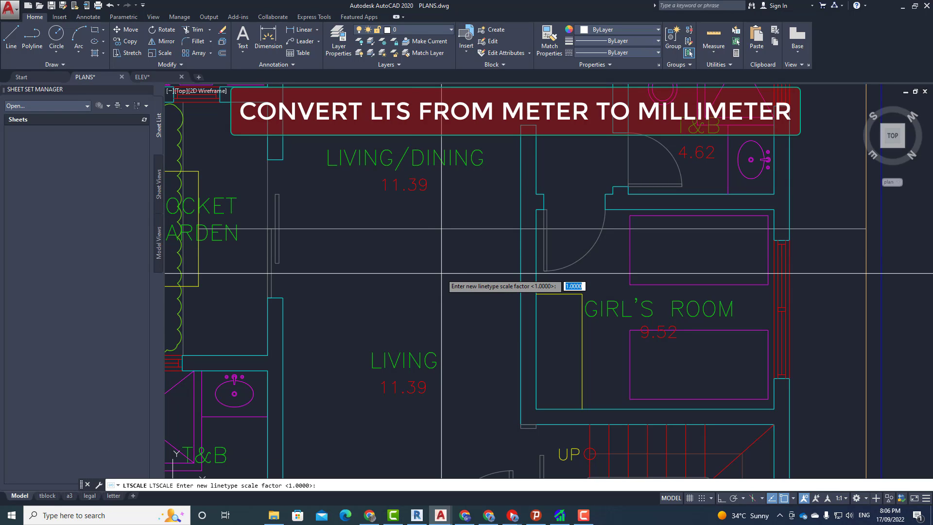
{"action": "type", "text": "10"}
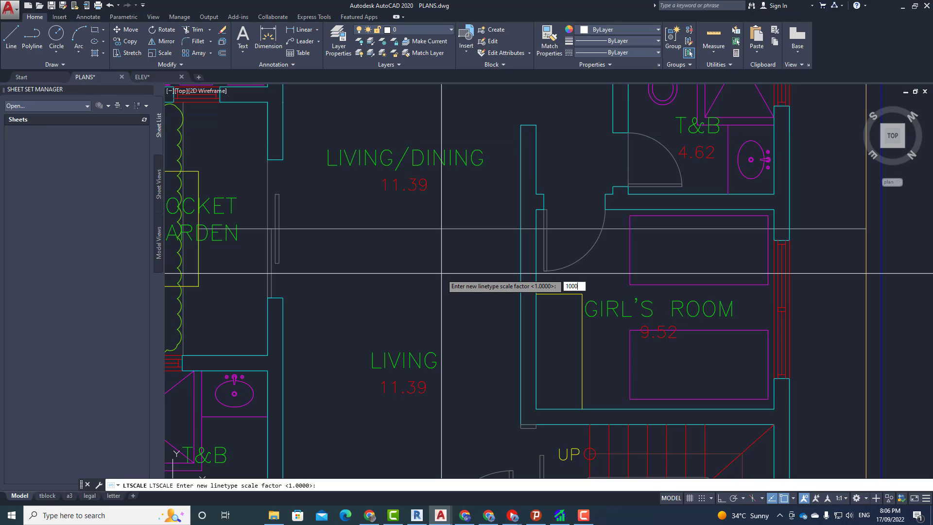
{"action": "key", "text": "Return"}
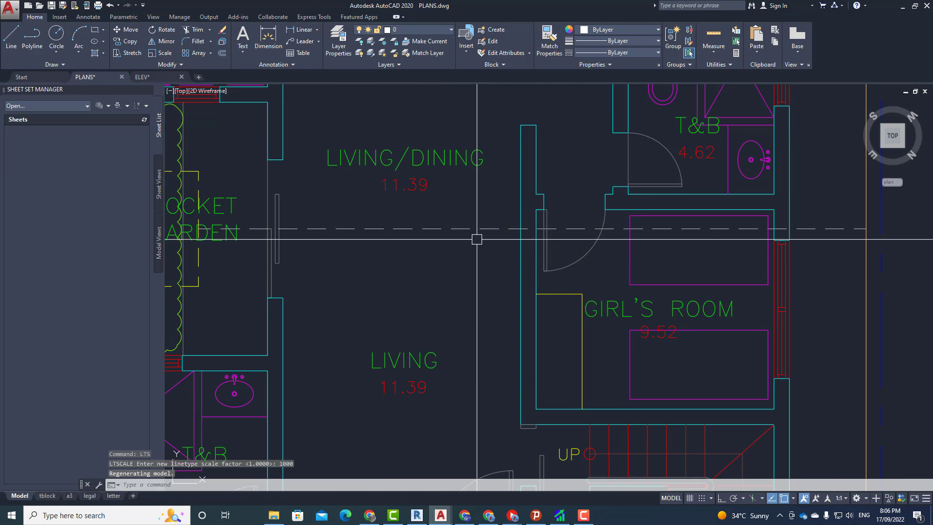
- Zoom out over the floor plan and inspect a roof line's linetype
{"action": "scroll", "coordinate": [477, 245], "scroll_direction": "down", "scroll_amount": 3}
{"action": "scroll", "coordinate": [475, 254], "scroll_direction": "down", "scroll_amount": 2}
{"action": "middle_click_drag", "start_coordinate": [455, 266], "coordinate": [450, 326]}
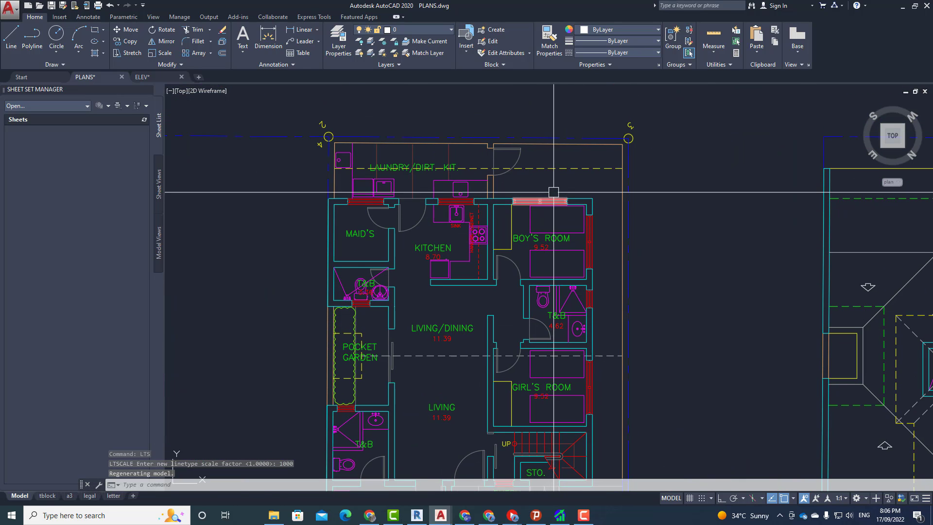
{"action": "scroll", "coordinate": [527, 197], "scroll_direction": "down", "scroll_amount": 2}
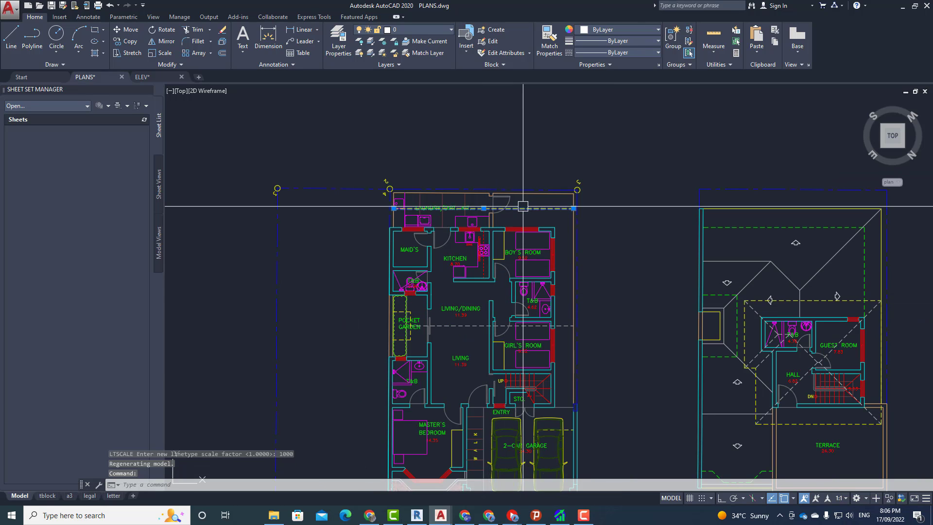
{"action": "key", "text": "Escape"}
{"action": "left_click", "coordinate": [476, 323]}
{"action": "scroll", "coordinate": [485, 313], "scroll_direction": "down", "scroll_amount": 1}
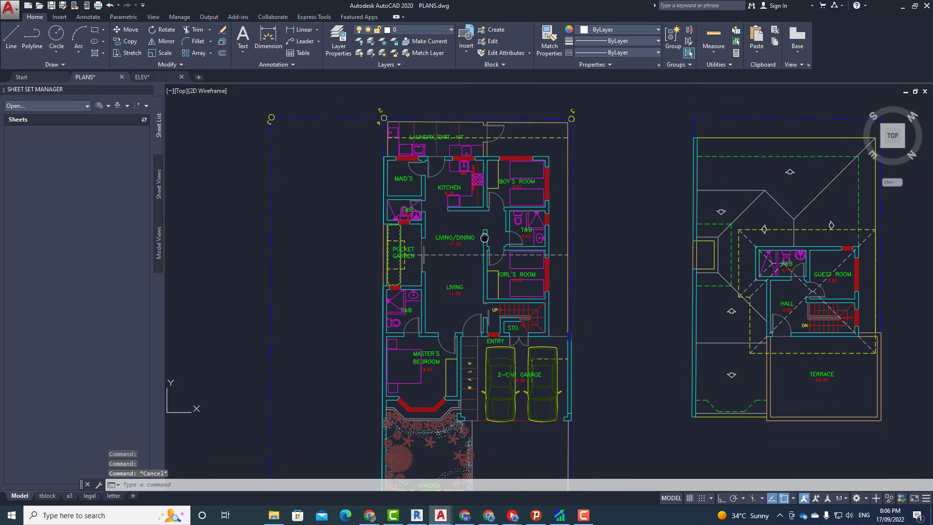
{"action": "scroll", "coordinate": [452, 252], "scroll_direction": "down", "scroll_amount": 2}
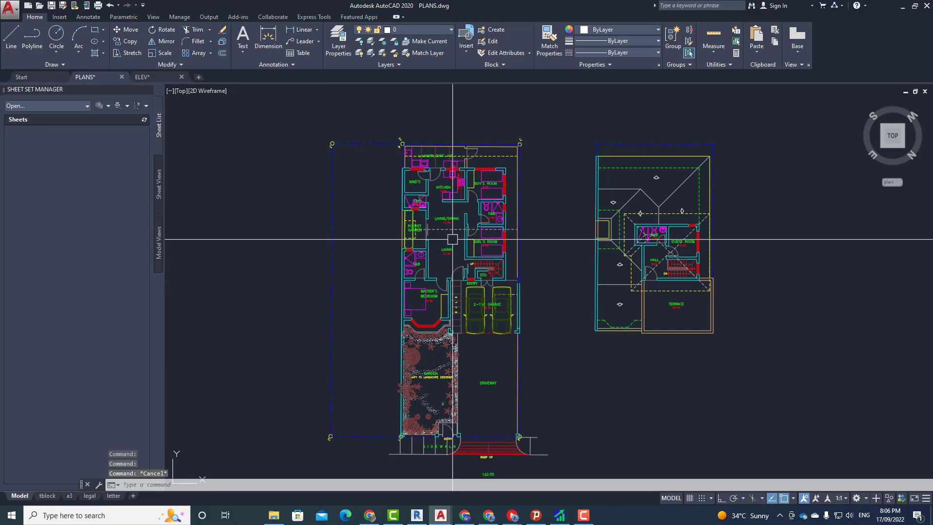
- Try a linetype scale of 1 instead
{"action": "type", "text": "l"}
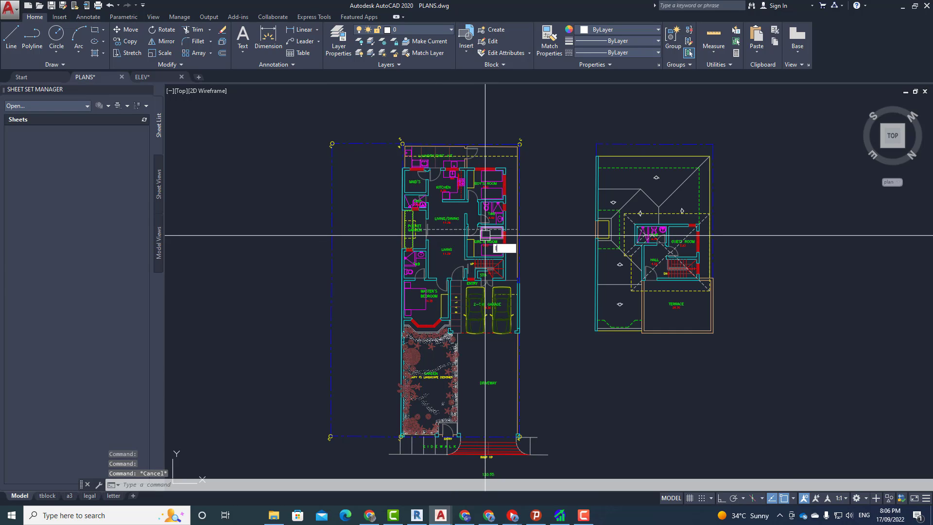
{"action": "key", "text": "Return"}
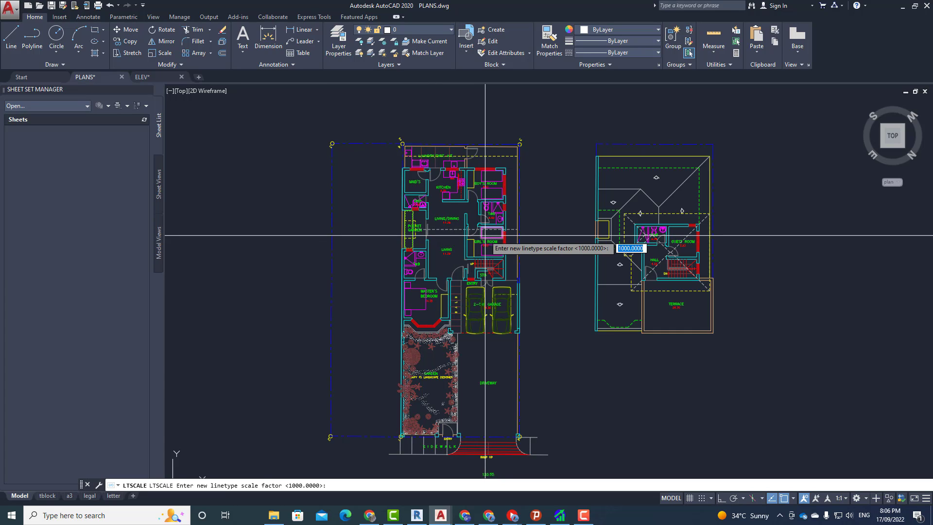
{"action": "type", "text": "1"}
{"action": "key", "text": "Return"}
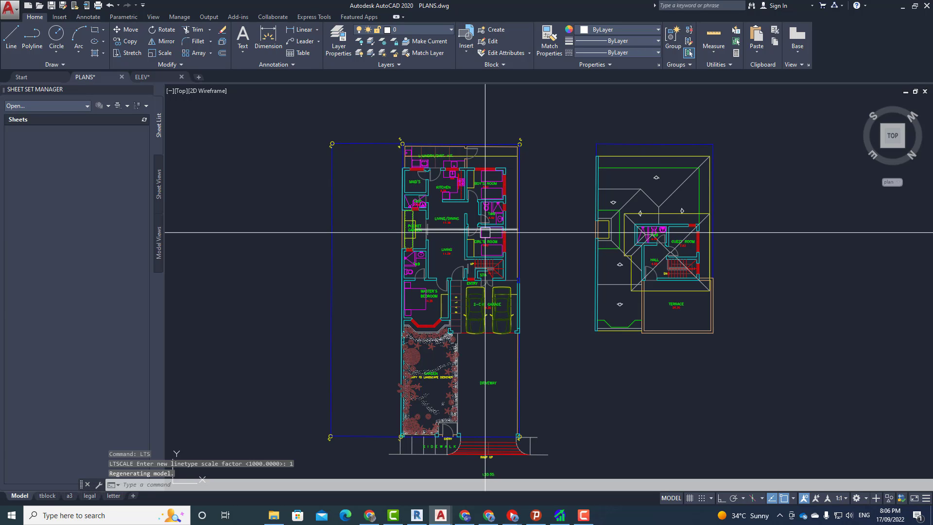
- Select several roof outline lines to compare their dashed appearance
{"action": "scroll", "coordinate": [694, 199], "scroll_direction": "up", "scroll_amount": 4}
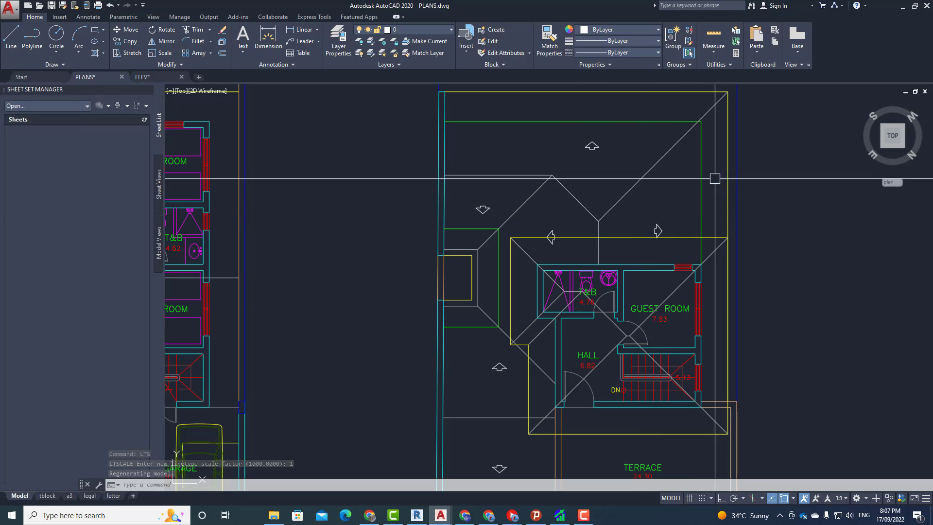
{"action": "left_click", "coordinate": [701, 210]}
{"action": "left_click", "coordinate": [658, 237]}
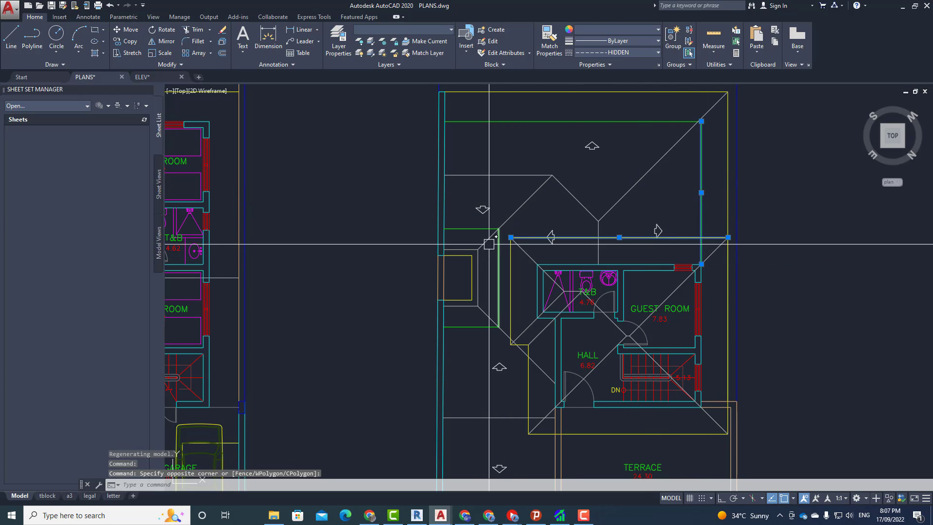
{"action": "left_click", "coordinate": [476, 229]}
{"action": "key", "text": "Escape"}
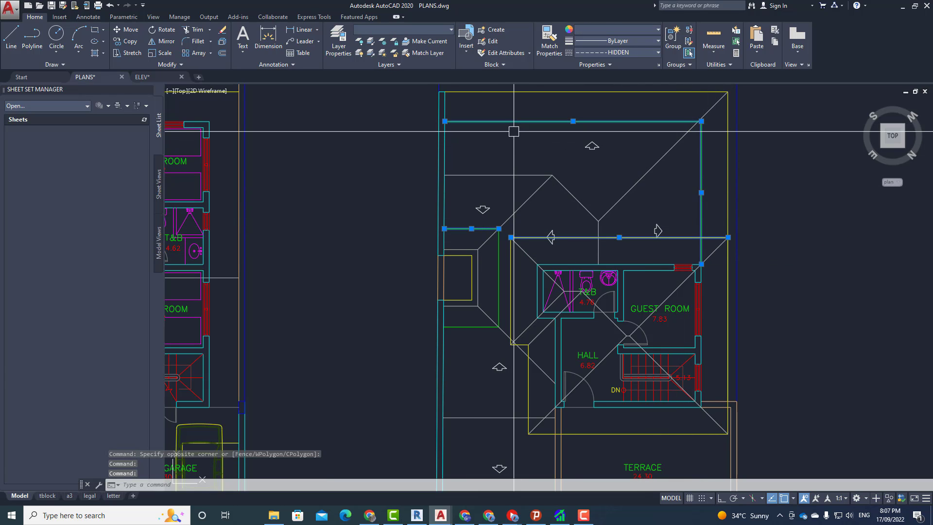
{"action": "key", "text": "Escape"}
{"action": "key", "text": "Escape"}
- Set LTSCALE back to 1000 and recentre on both plans
{"action": "type", "text": "LT"}
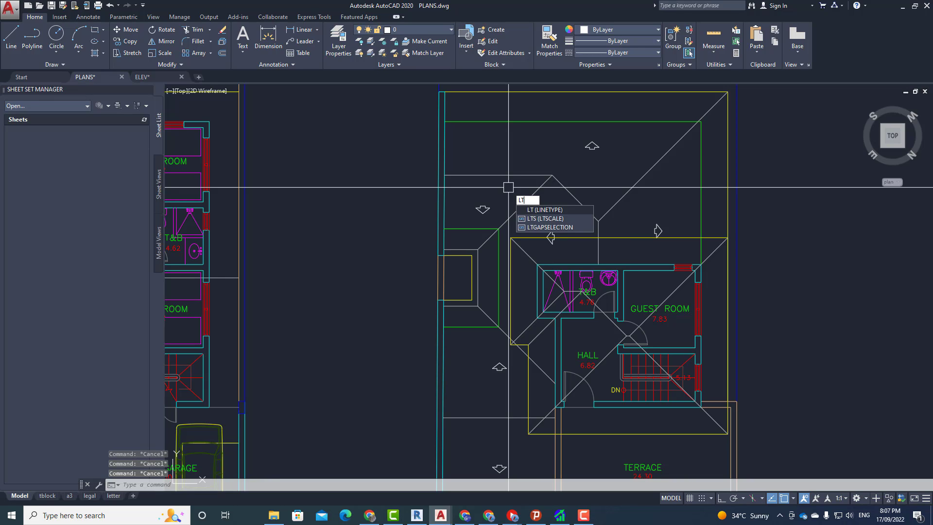
{"action": "type", "text": "S"}
{"action": "key", "text": "Return"}
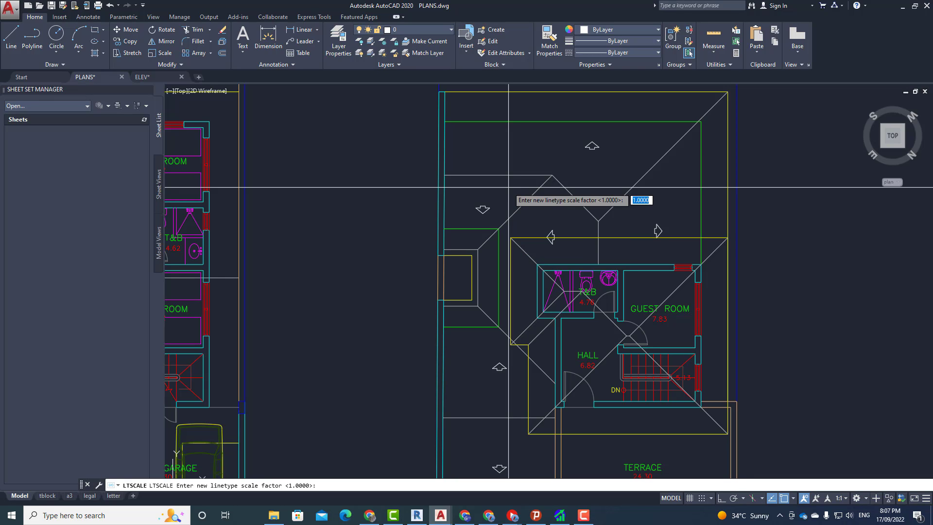
{"action": "type", "text": "1"}
{"action": "key", "text": "Return"}
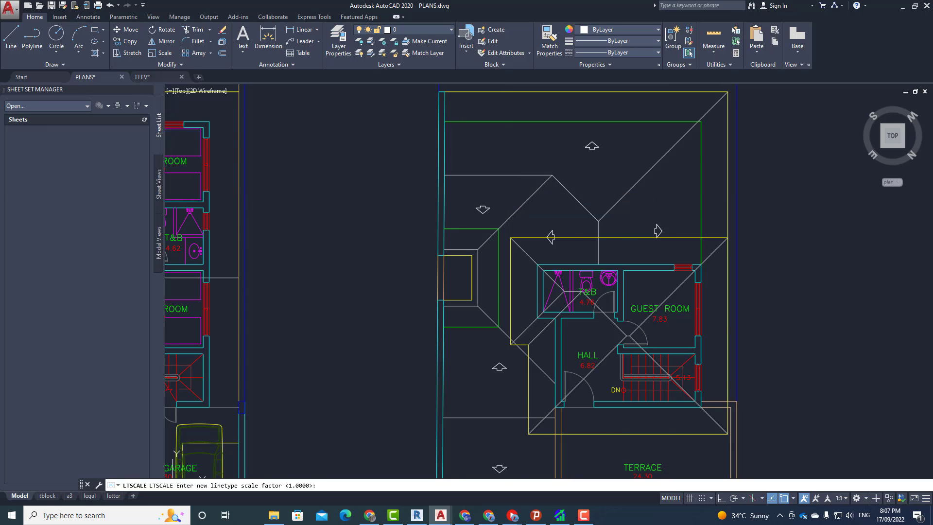
{"action": "scroll", "coordinate": [530, 243], "scroll_direction": "down", "scroll_amount": 3}
{"action": "middle_click_drag", "start_coordinate": [427, 242], "coordinate": [532, 188]}
{"action": "type", "text": "1000"}
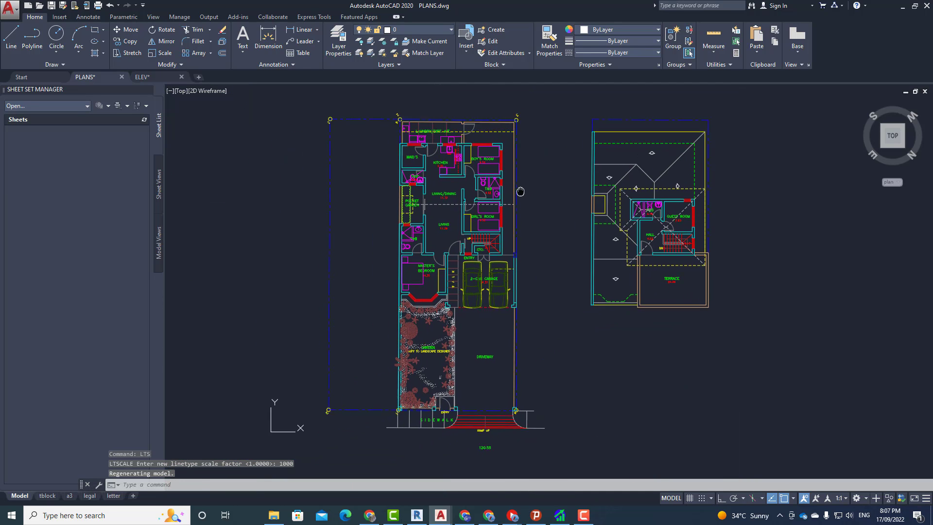
- Set 'Units to scale inserted content' to Millimeters and save PLANS.dwg
{"action": "type", "text": "u"}
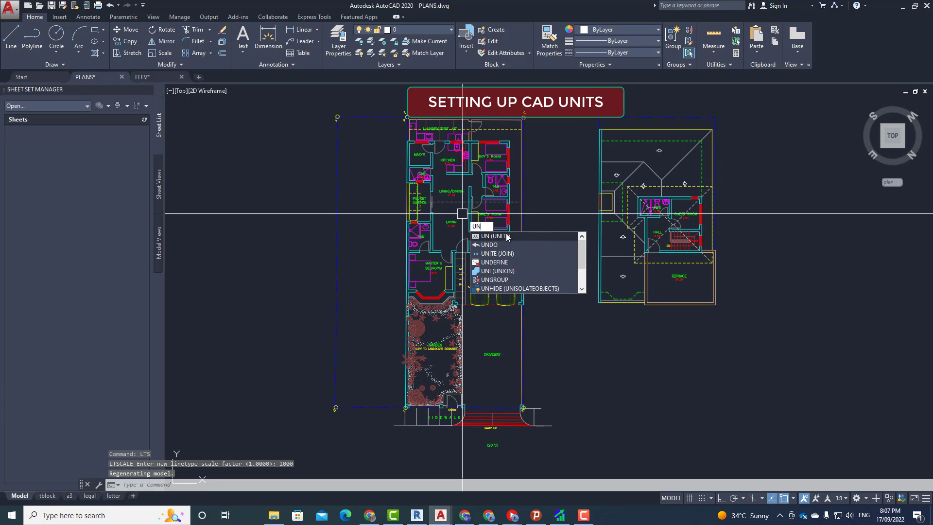
{"action": "left_click", "coordinate": [495, 237]}
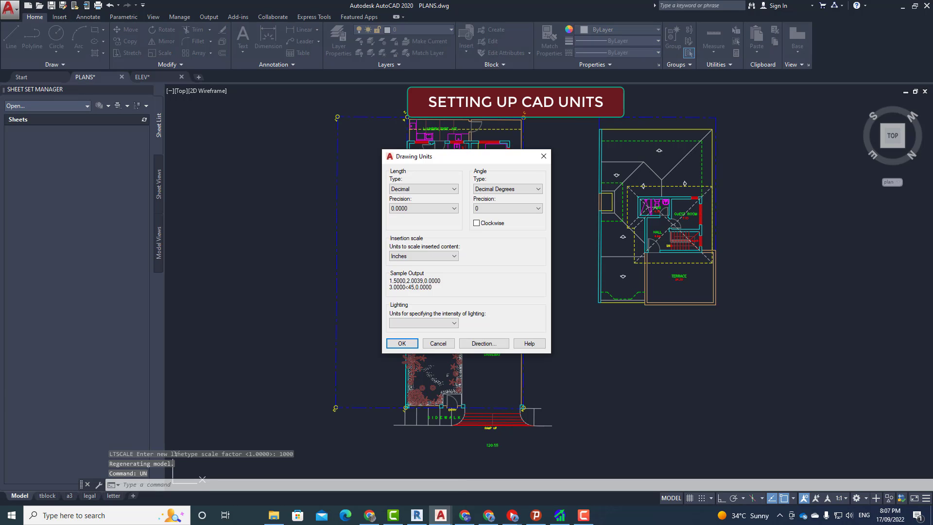
{"action": "left_click", "coordinate": [430, 259]}
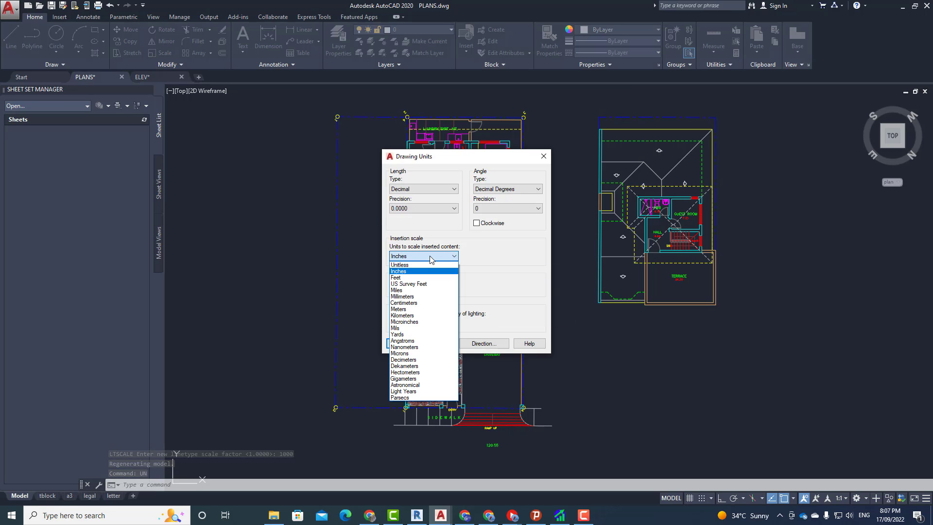
{"action": "left_click", "coordinate": [404, 296]}
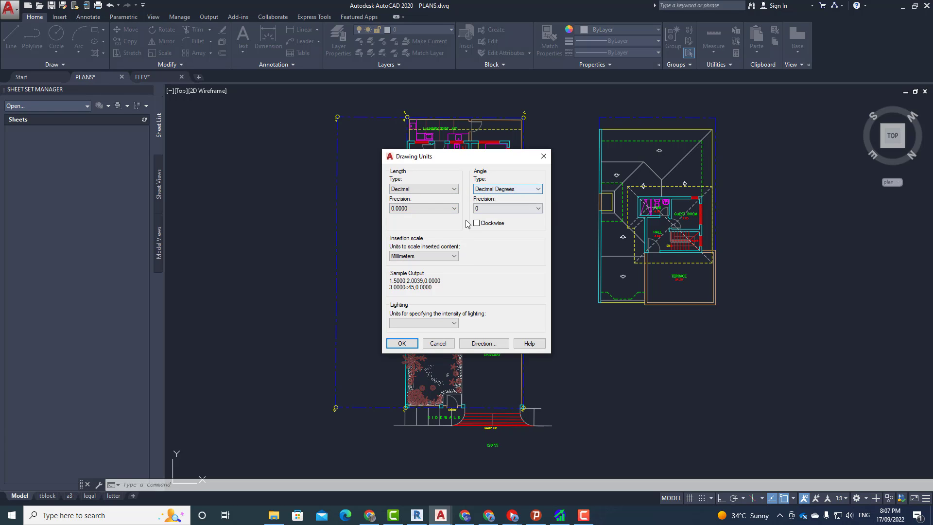
{"action": "left_click", "coordinate": [402, 343]}
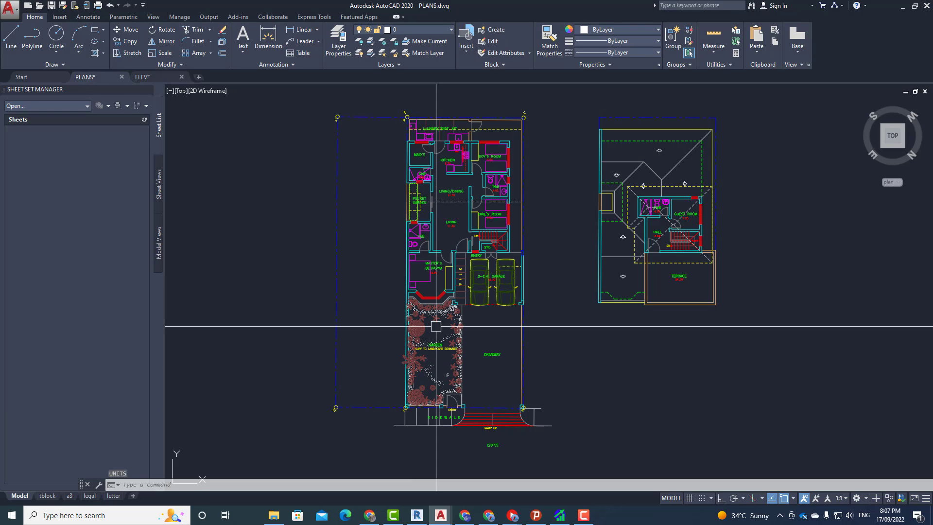
{"action": "left_click", "coordinate": [52, 6]}
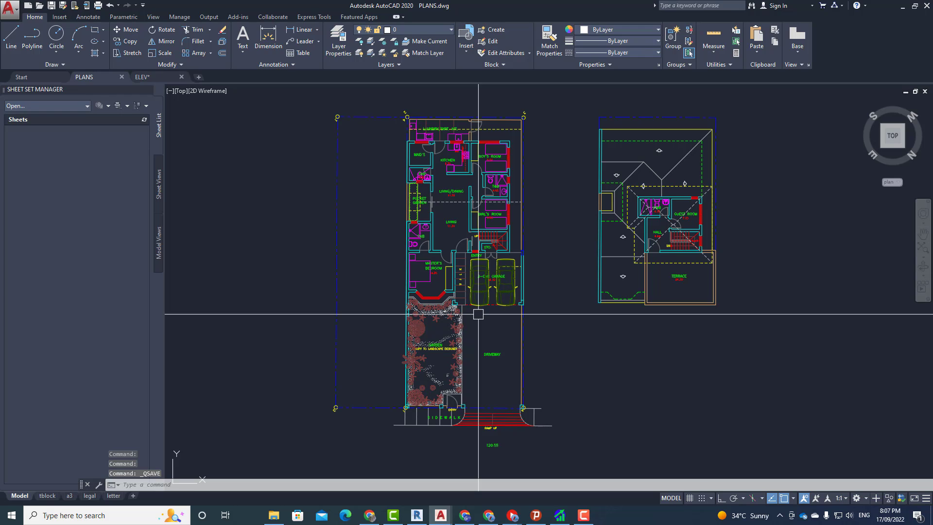
{"action": "left_click", "coordinate": [416, 517]}
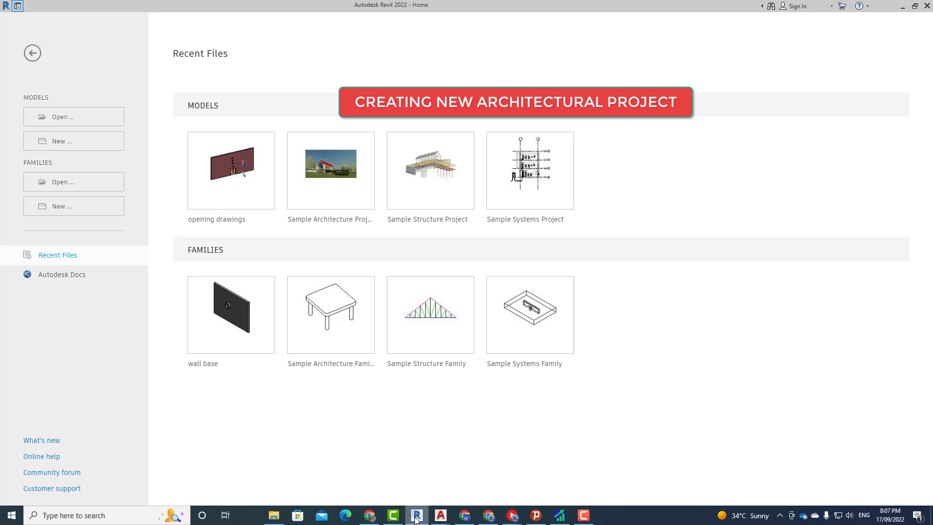
- Create a new Revit project from the Architectural Template
{"action": "left_click", "coordinate": [59, 145]}
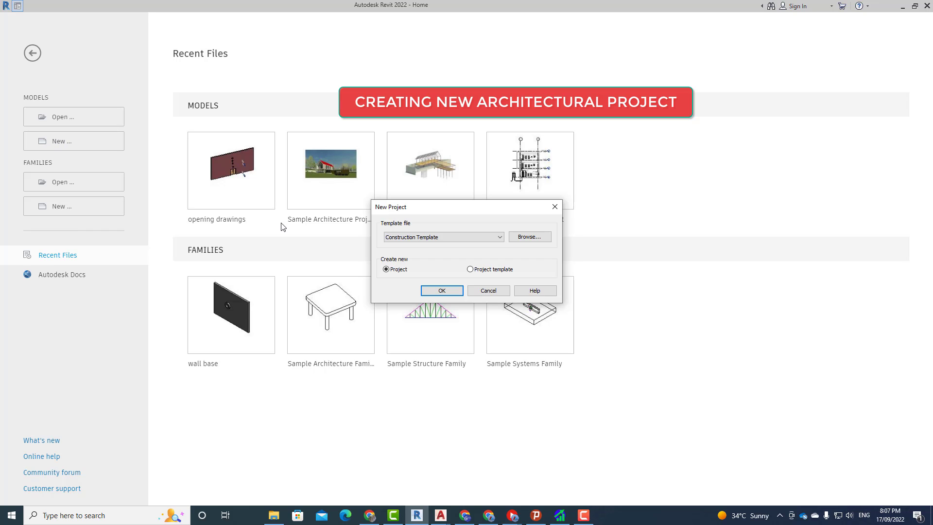
{"action": "left_click", "coordinate": [485, 237]}
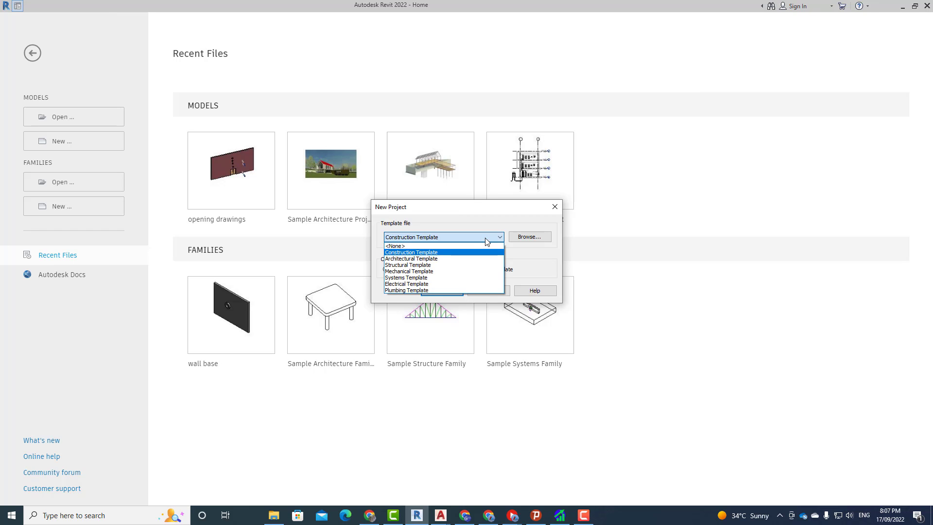
{"action": "left_click", "coordinate": [431, 259]}
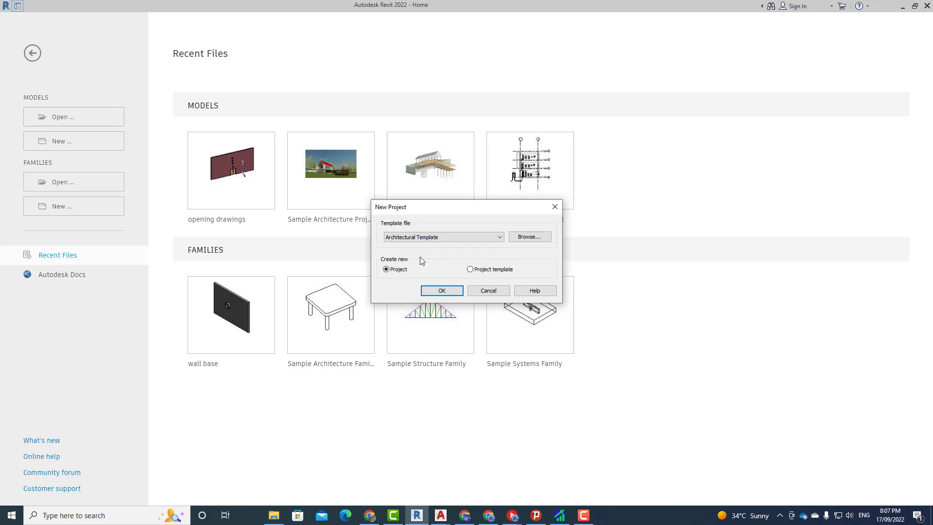
{"action": "left_click", "coordinate": [436, 286]}
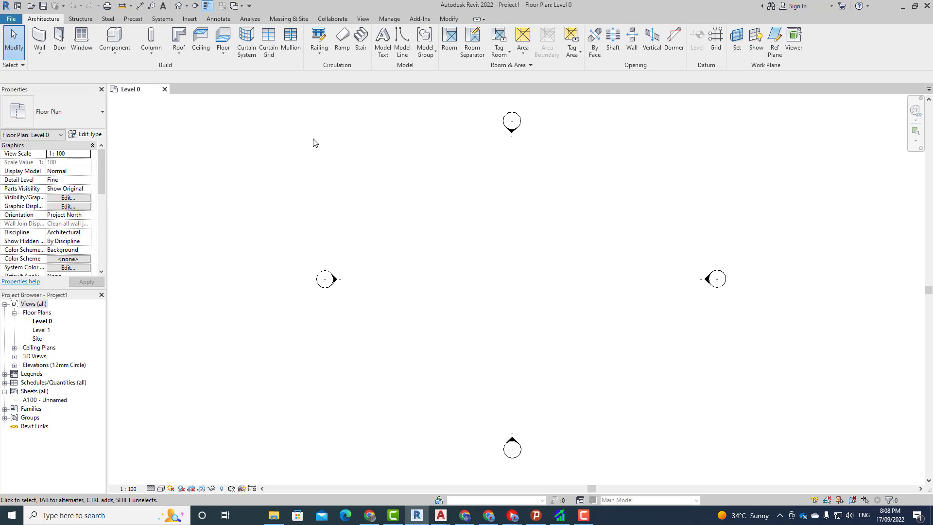
- Set the Project Units distance format to Millimeters
{"action": "left_click", "coordinate": [390, 19]}
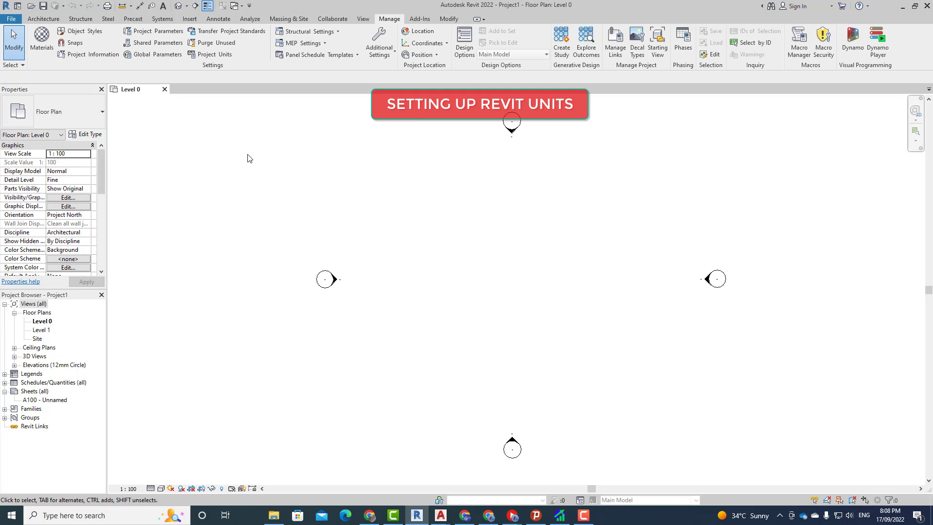
{"action": "left_click", "coordinate": [215, 55]}
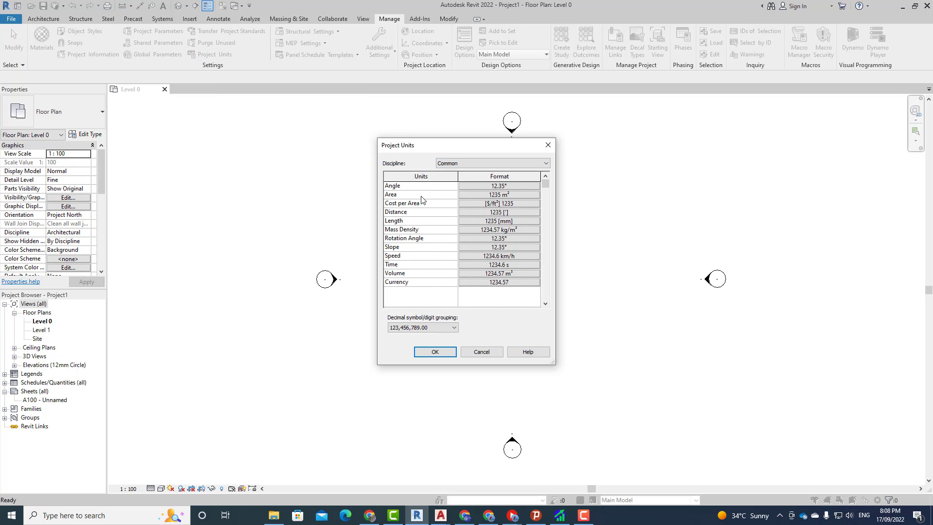
{"action": "left_click", "coordinate": [499, 212]}
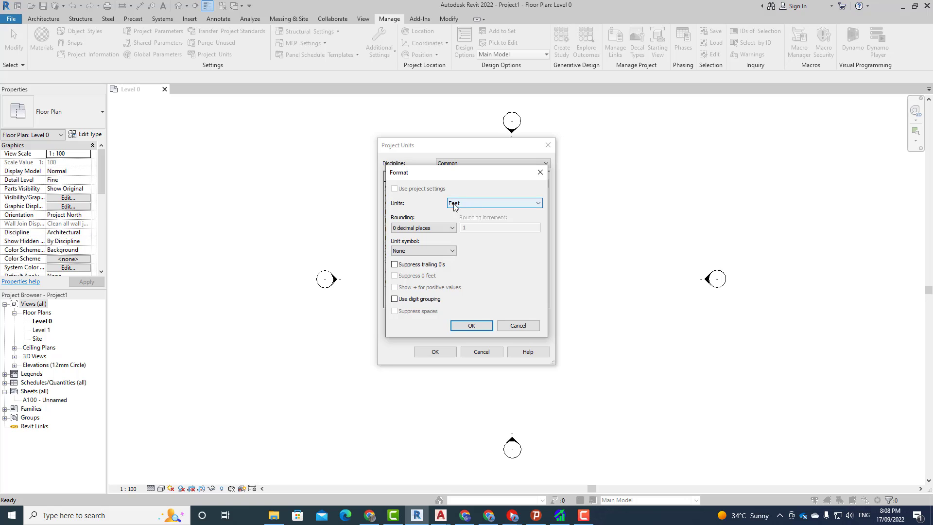
{"action": "left_click", "coordinate": [472, 204]}
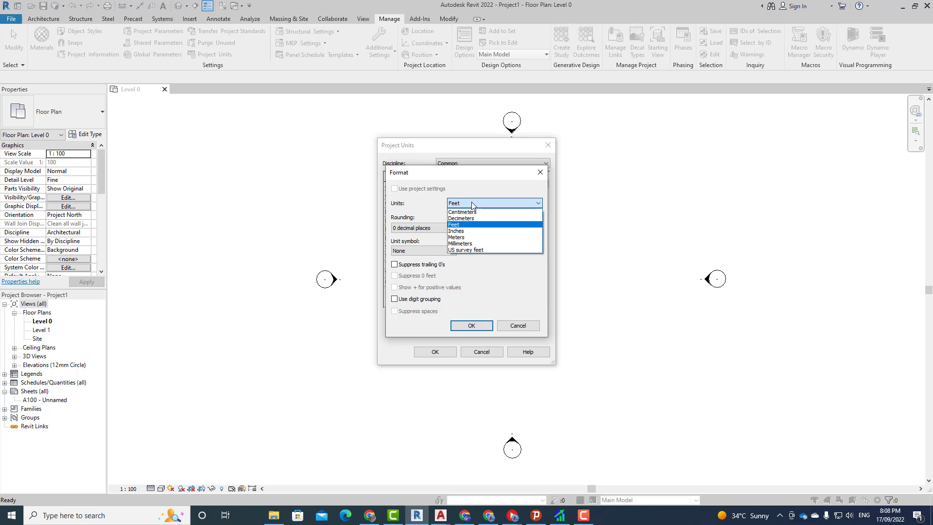
{"action": "left_click", "coordinate": [464, 244]}
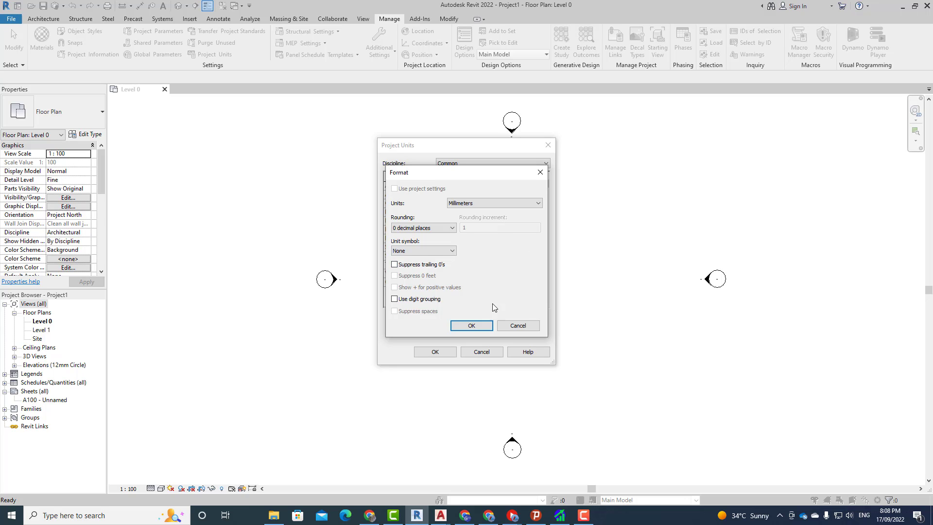
{"action": "left_click", "coordinate": [471, 325]}
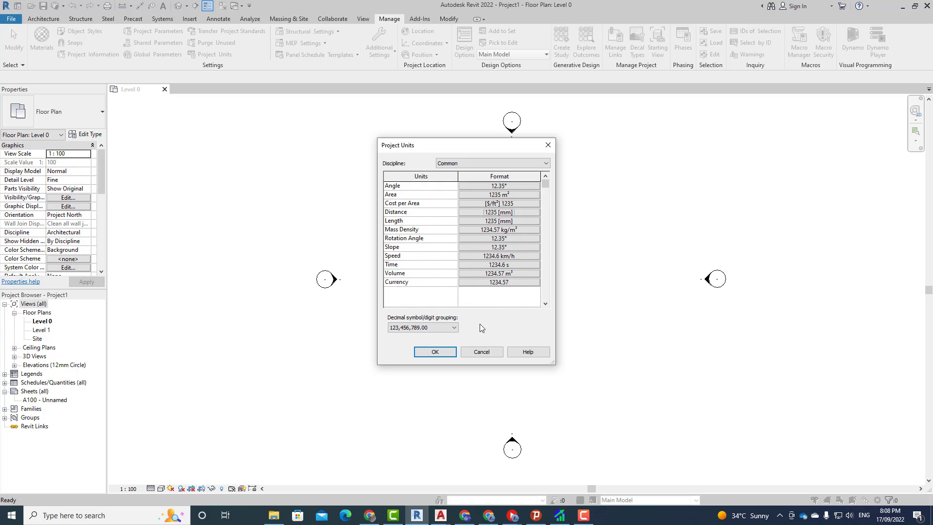
{"action": "left_click", "coordinate": [436, 352]}
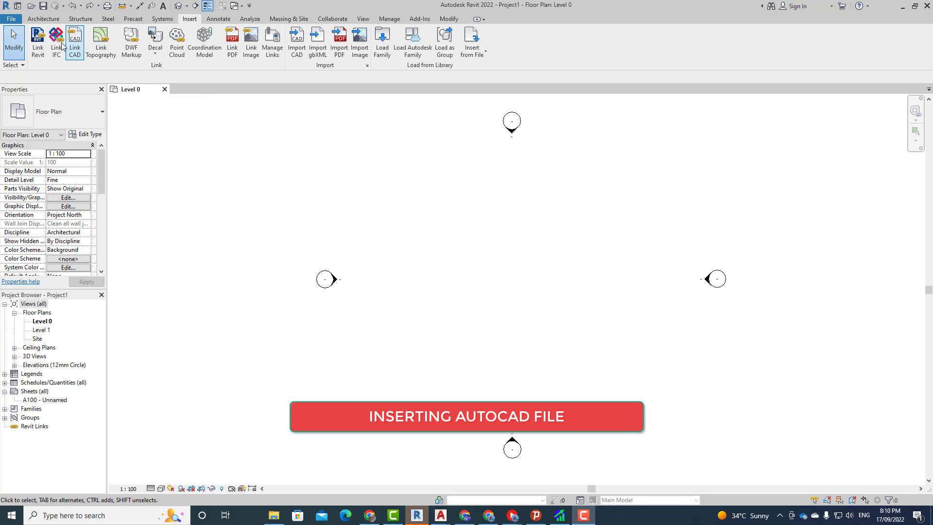
- Link PLANS.dwg on Level 0 with Auto - Origin to Internal Origin positioning
{"action": "left_click", "coordinate": [75, 45]}
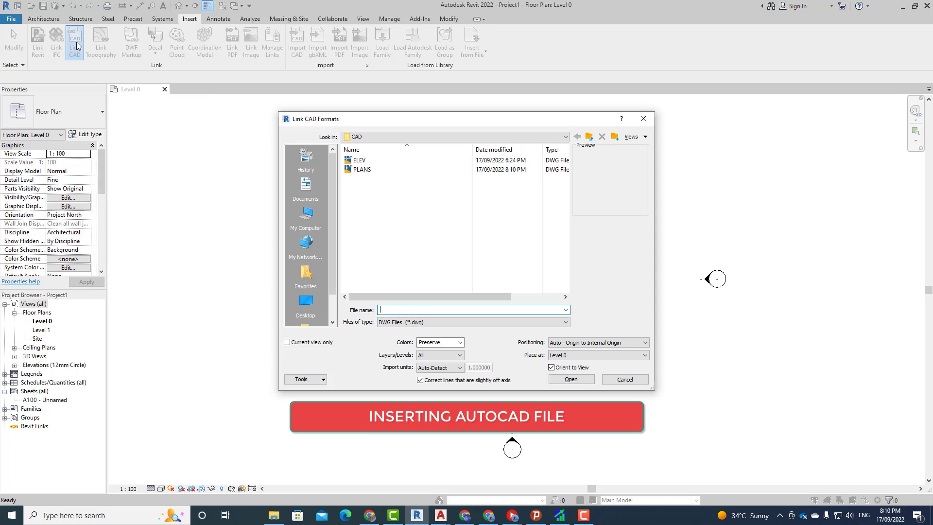
{"action": "left_click", "coordinate": [368, 170]}
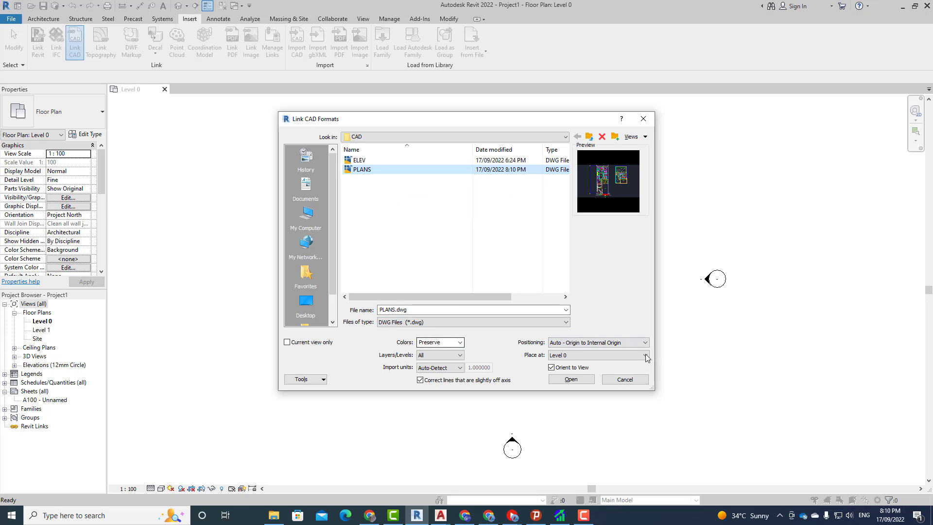
{"action": "left_click", "coordinate": [635, 343]}
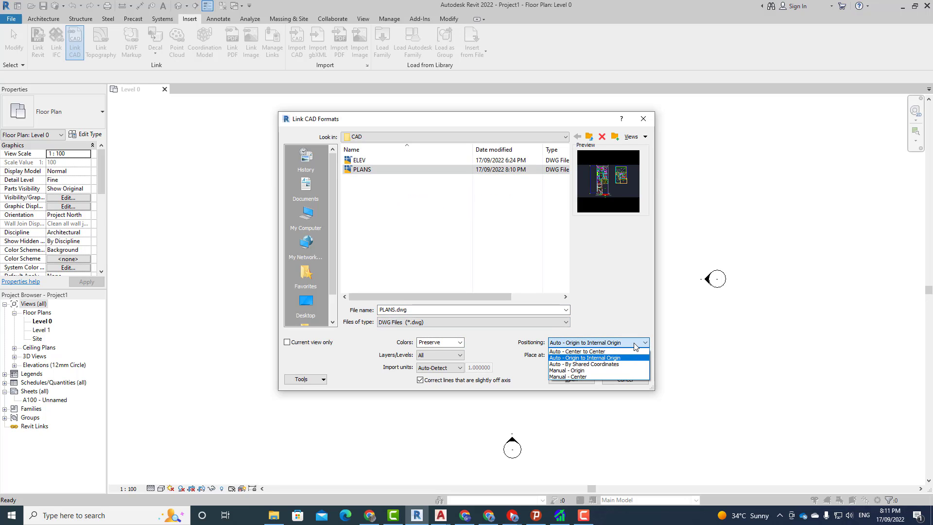
{"action": "left_click", "coordinate": [587, 359]}
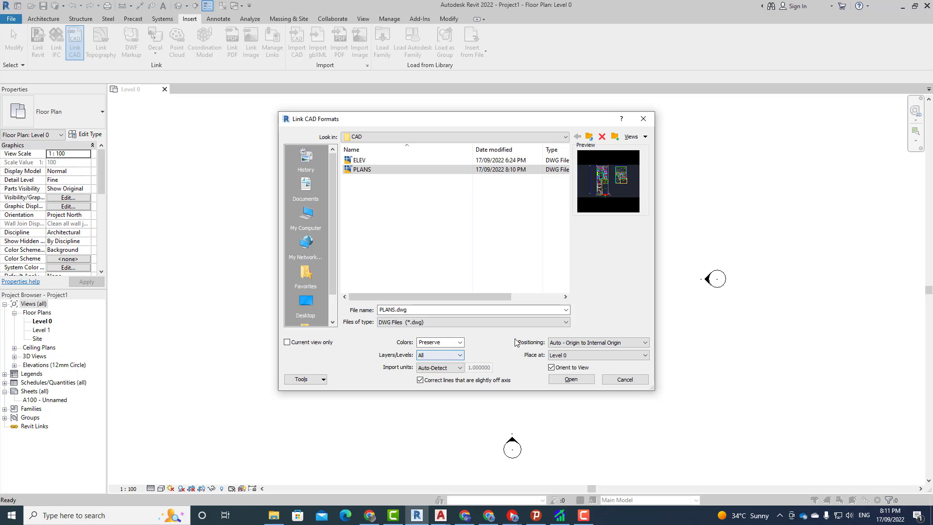
{"action": "left_click", "coordinate": [574, 380]}
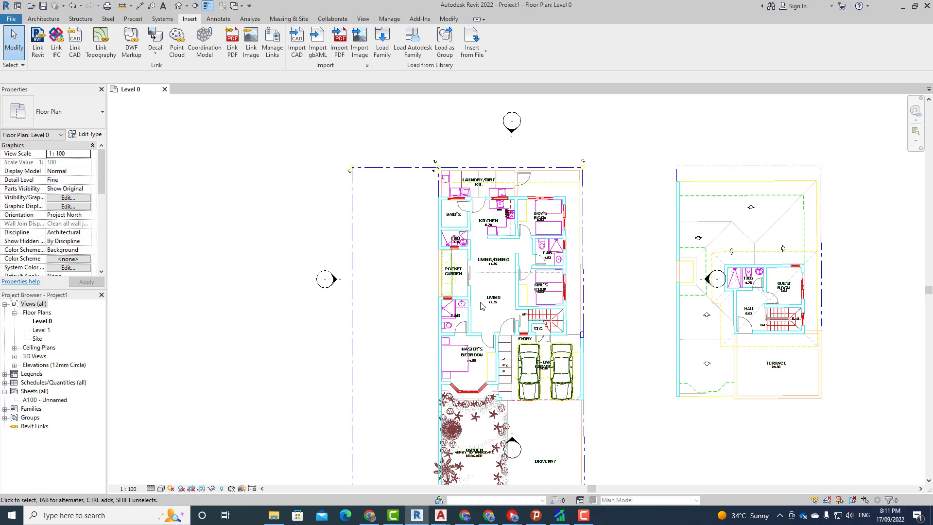
{"action": "scroll", "coordinate": [508, 235], "scroll_direction": "down", "scroll_amount": 2}
{"action": "scroll", "coordinate": [544, 316], "scroll_direction": "down", "scroll_amount": 2, "text": "ctrl"}
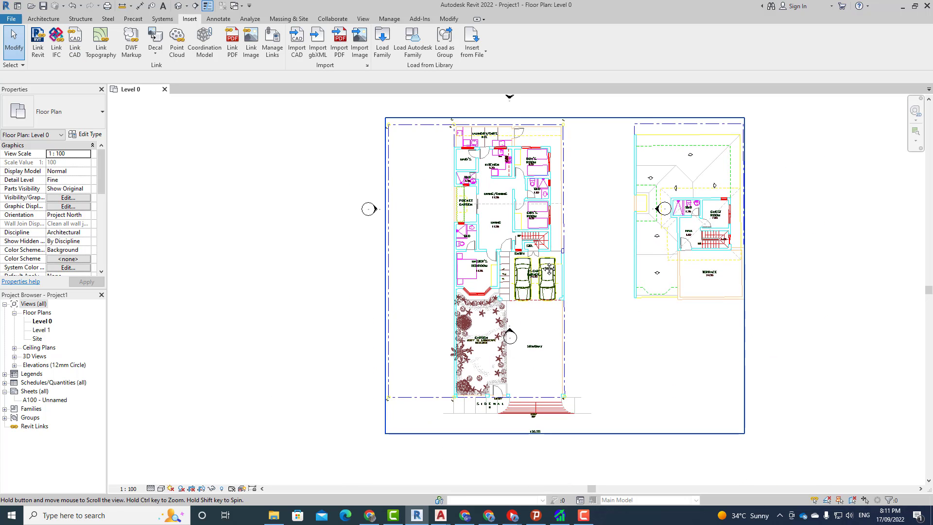
{"action": "scroll", "coordinate": [571, 372], "scroll_direction": "down", "scroll_amount": 2, "text": "ctrl"}
{"action": "scroll", "coordinate": [552, 396], "scroll_direction": "down", "scroll_amount": 1}
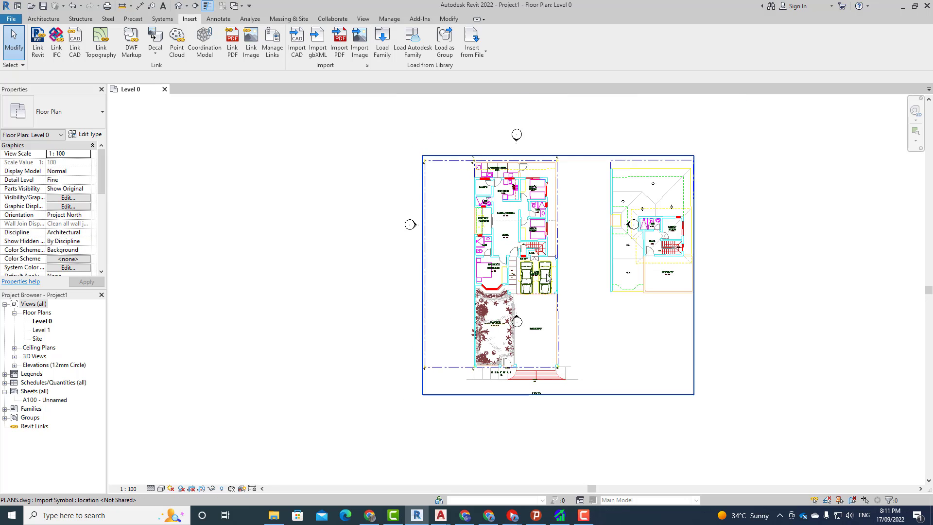
{"action": "scroll", "coordinate": [506, 350], "scroll_direction": "down", "scroll_amount": 1}
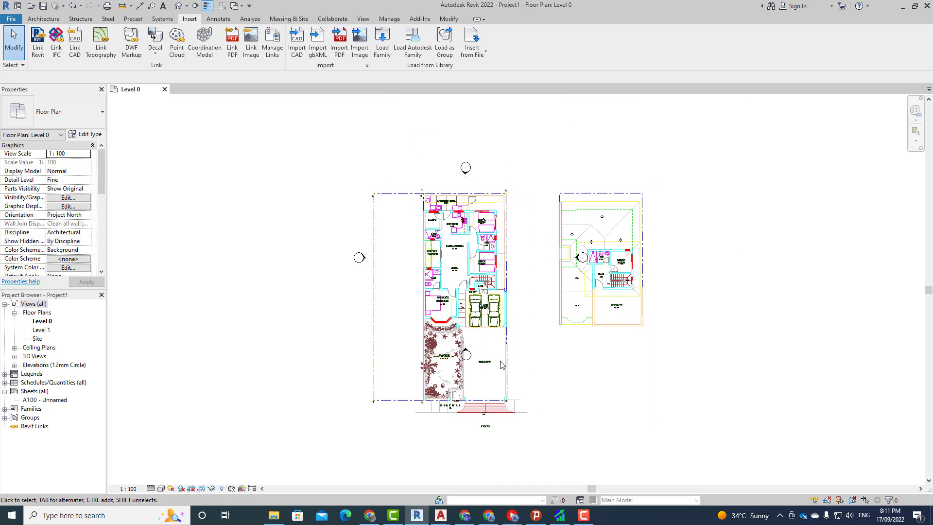
{"action": "scroll", "coordinate": [486, 350], "scroll_direction": "up", "scroll_amount": 2}
{"action": "scroll", "coordinate": [427, 321], "scroll_direction": "up", "scroll_amount": 2}
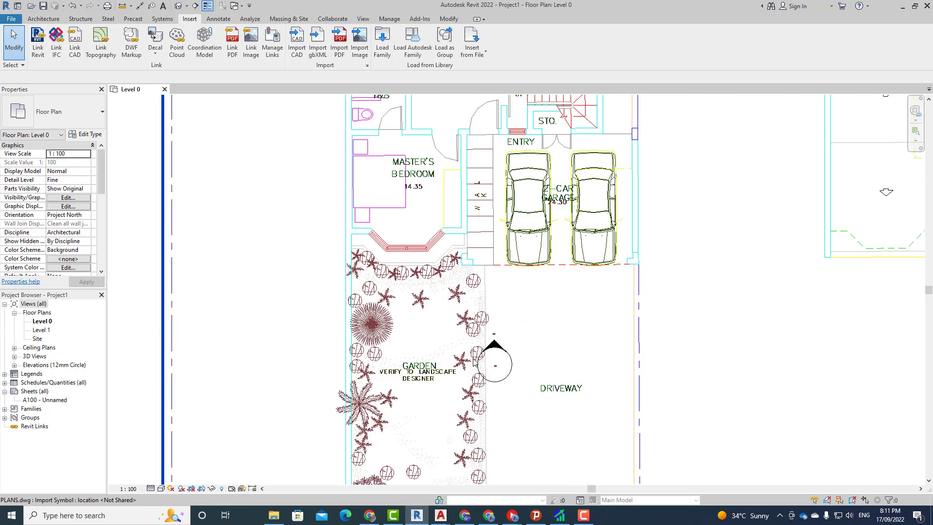
{"action": "scroll", "coordinate": [421, 313], "scroll_direction": "up", "scroll_amount": 2}
{"action": "mouse_move", "coordinate": [421, 309]}
{"action": "left_mouse_down"}
{"action": "mouse_move", "coordinate": [497, 309]}
{"action": "mouse_move", "coordinate": [571, 415]}
{"action": "left_mouse_up"}
- Move the south elevation marker down below the sidewalk
{"action": "scroll", "coordinate": [497, 340], "scroll_direction": "down", "scroll_amount": 3}
{"action": "scroll", "coordinate": [497, 340], "scroll_direction": "down", "scroll_amount": 2}
{"action": "scroll", "coordinate": [497, 340], "scroll_direction": "down", "scroll_amount": 1}
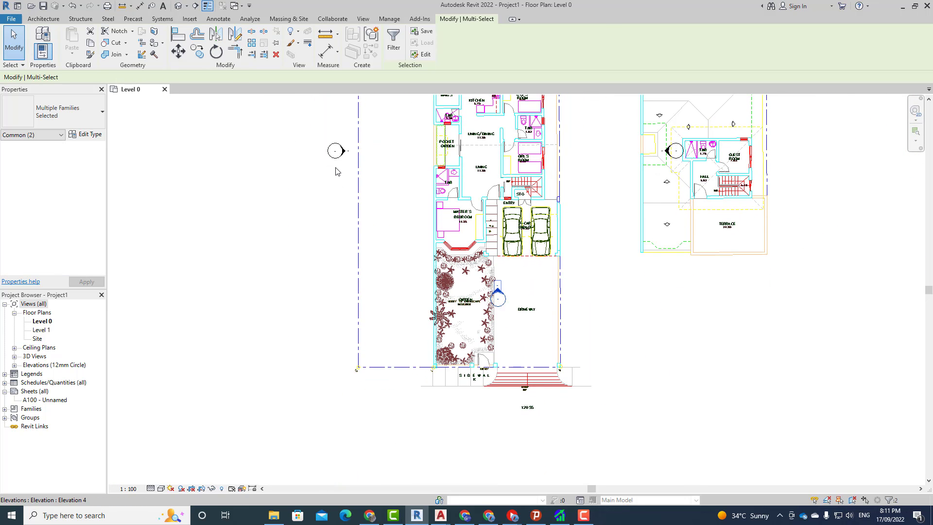
{"action": "left_click", "coordinate": [179, 51]}
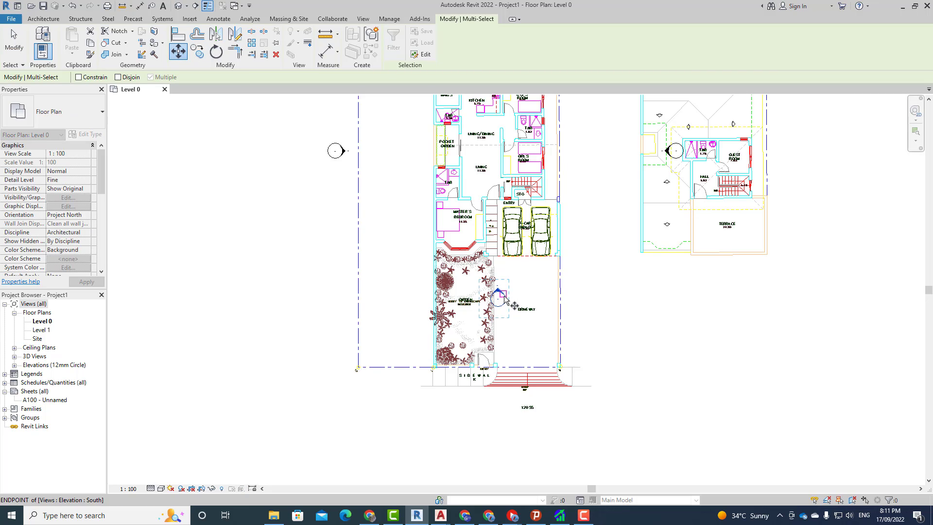
{"action": "left_click", "coordinate": [502, 293]}
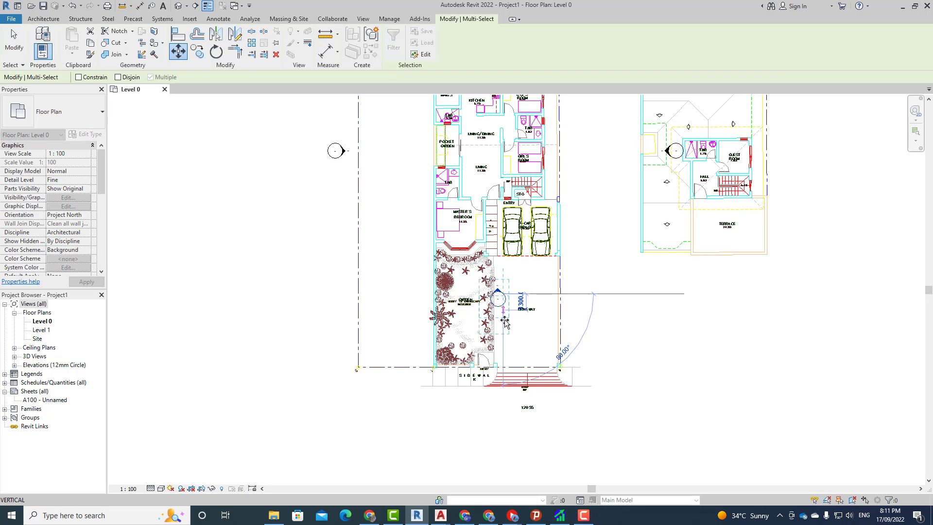
{"action": "left_click", "coordinate": [503, 429]}
{"action": "left_click", "coordinate": [547, 430]}
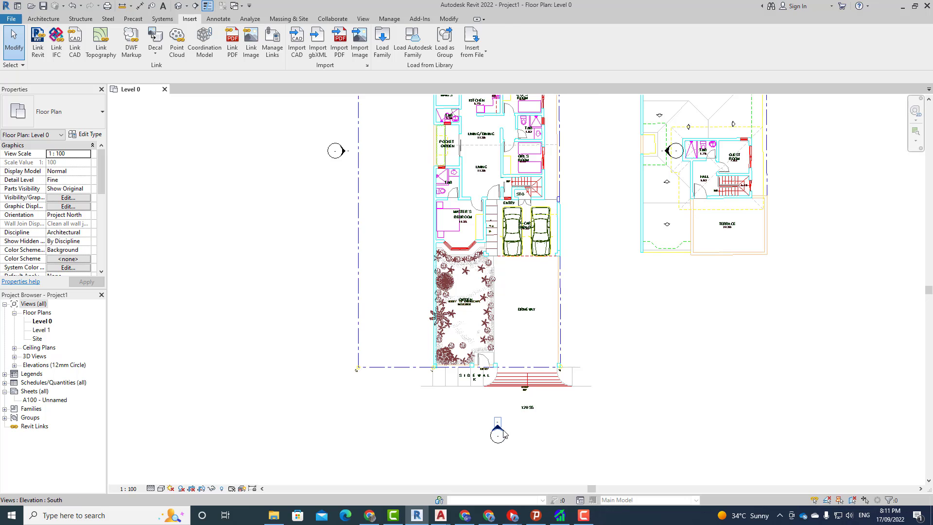
{"action": "left_click", "coordinate": [503, 434]}
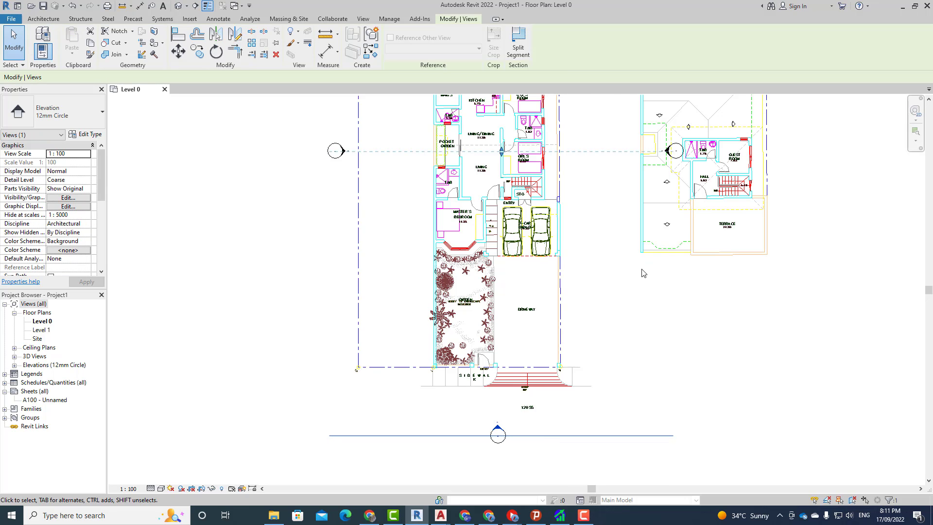
- Move the east elevation marker 4800 mm left, clear of the upper-floor plan
{"action": "scroll", "coordinate": [642, 273], "scroll_direction": "down", "scroll_amount": 2}
{"action": "scroll", "coordinate": [608, 266], "scroll_direction": "up", "scroll_amount": 1}
{"action": "scroll", "coordinate": [575, 258], "scroll_direction": "up", "scroll_amount": 1}
{"action": "left_click", "coordinate": [563, 223]}
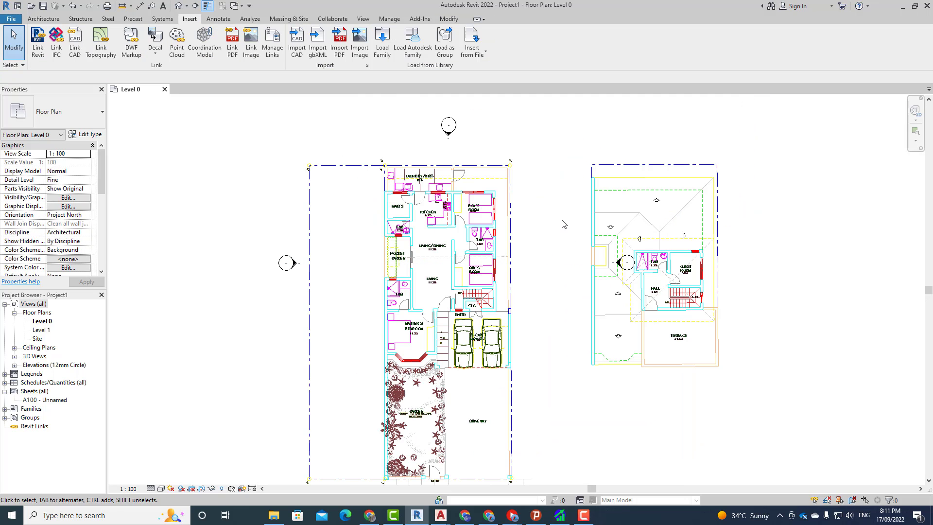
{"action": "left_click_drag", "start_coordinate": [563, 224], "coordinate": [659, 295]}
{"action": "scroll", "coordinate": [620, 265], "scroll_direction": "up", "scroll_amount": 2}
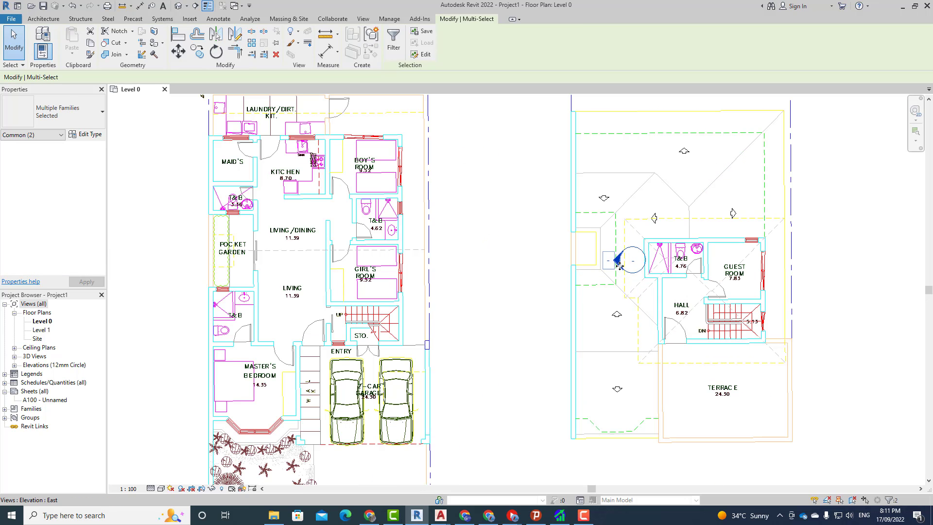
{"action": "left_click_drag", "start_coordinate": [619, 265], "coordinate": [525, 266]}
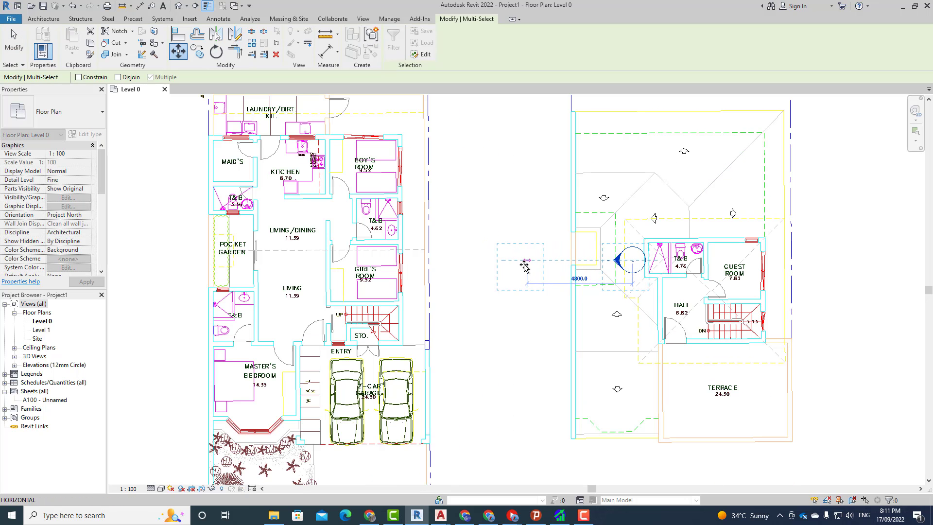
{"action": "left_click", "coordinate": [525, 266]}
{"action": "scroll", "coordinate": [545, 276], "scroll_direction": "down", "scroll_amount": 2}
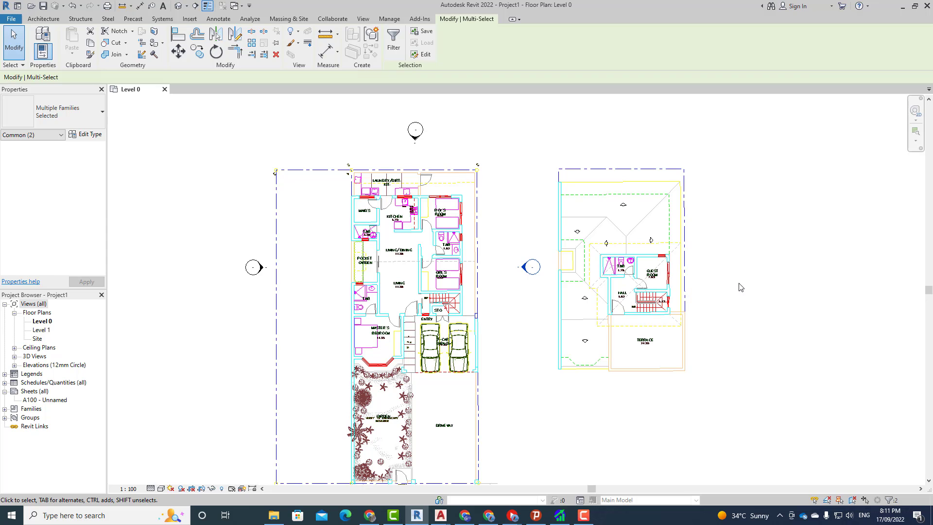
{"action": "key", "text": "Escape"}
- Place an aligned dimension across the Living/Dining–Girl's Room wall, reading 200
{"action": "mouse_move", "coordinate": [536, 291]}
{"action": "middle_mouse_down"}
{"action": "mouse_move", "coordinate": [516, 290]}
{"action": "mouse_move", "coordinate": [542, 275]}
{"action": "middle_mouse_up"}
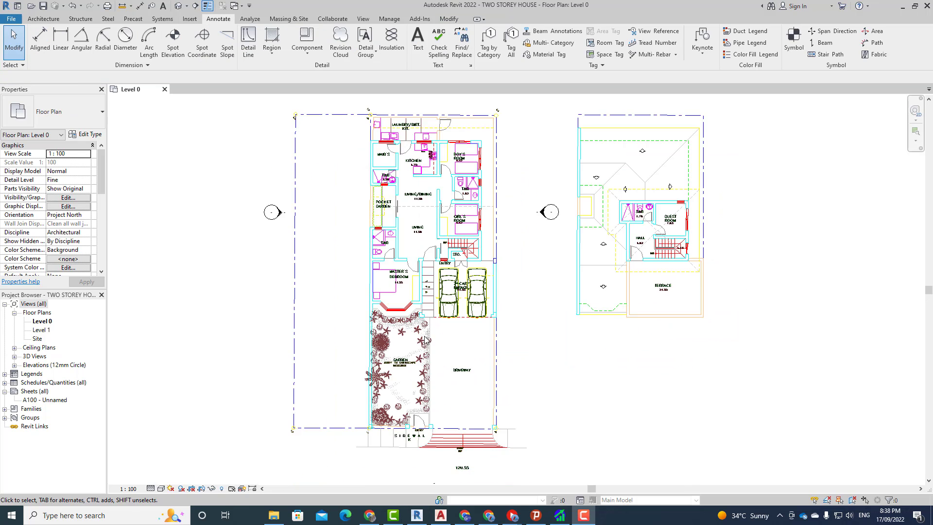
{"action": "scroll", "coordinate": [441, 250], "scroll_direction": "up", "scroll_amount": 2}
{"action": "scroll", "coordinate": [441, 187], "scroll_direction": "up", "scroll_amount": 2}
{"action": "scroll", "coordinate": [439, 197], "scroll_direction": "up", "scroll_amount": 2}
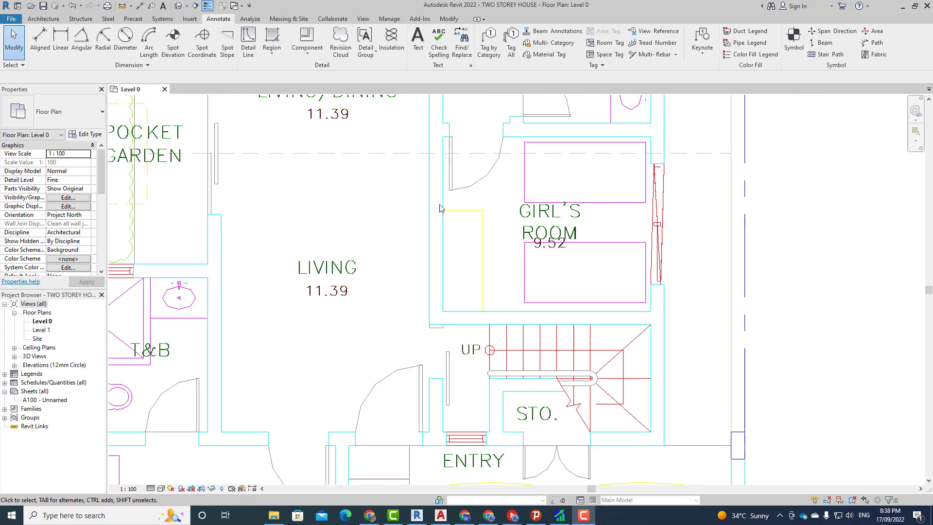
{"action": "scroll", "coordinate": [454, 233], "scroll_direction": "up", "scroll_amount": 2}
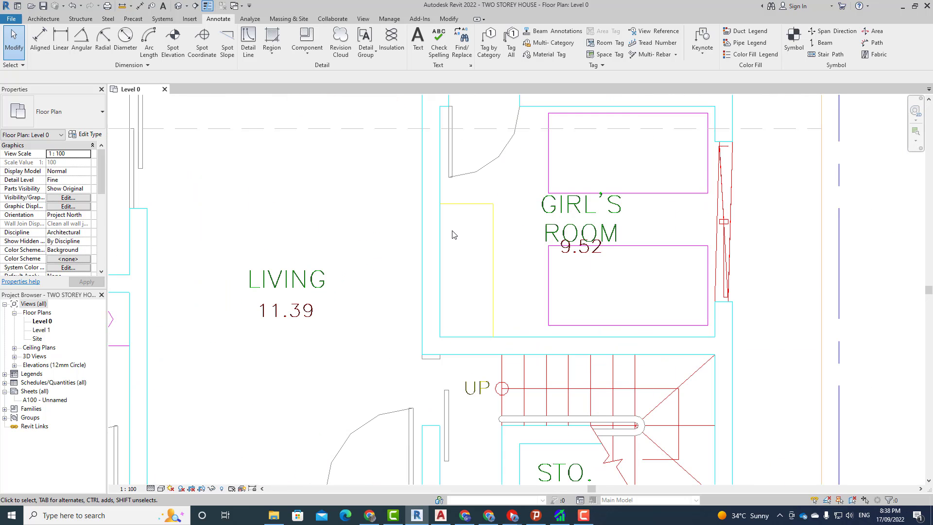
{"action": "middle_click_drag", "start_coordinate": [462, 198], "coordinate": [458, 275]}
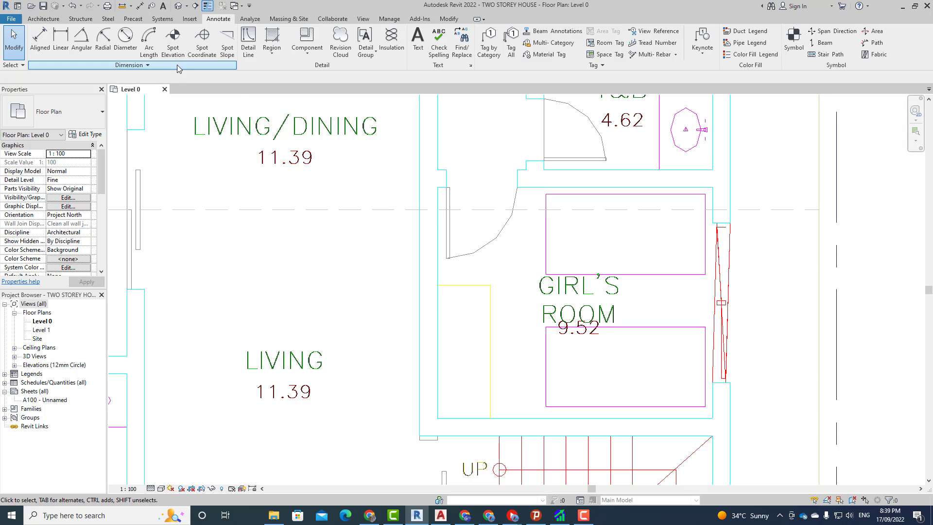
{"action": "left_click", "coordinate": [43, 19]}
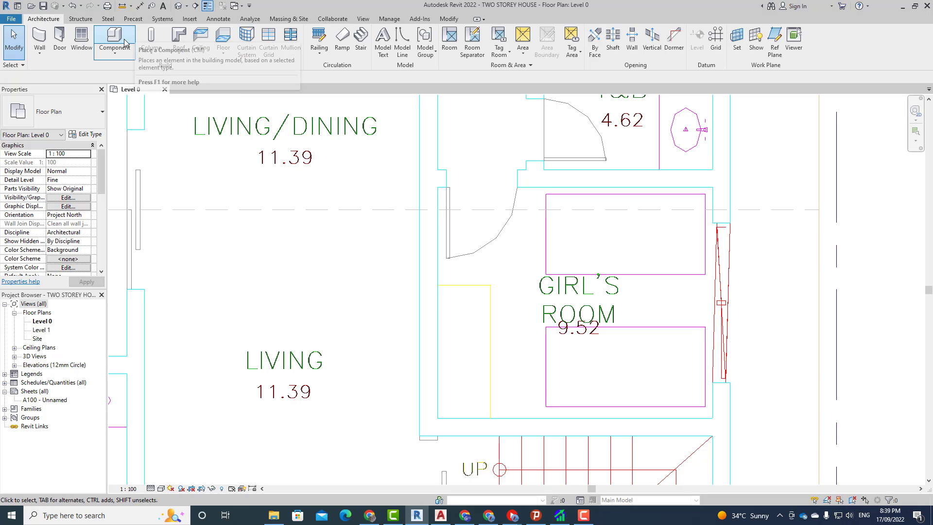
{"action": "left_click", "coordinate": [218, 18]}
{"action": "left_click", "coordinate": [39, 39]}
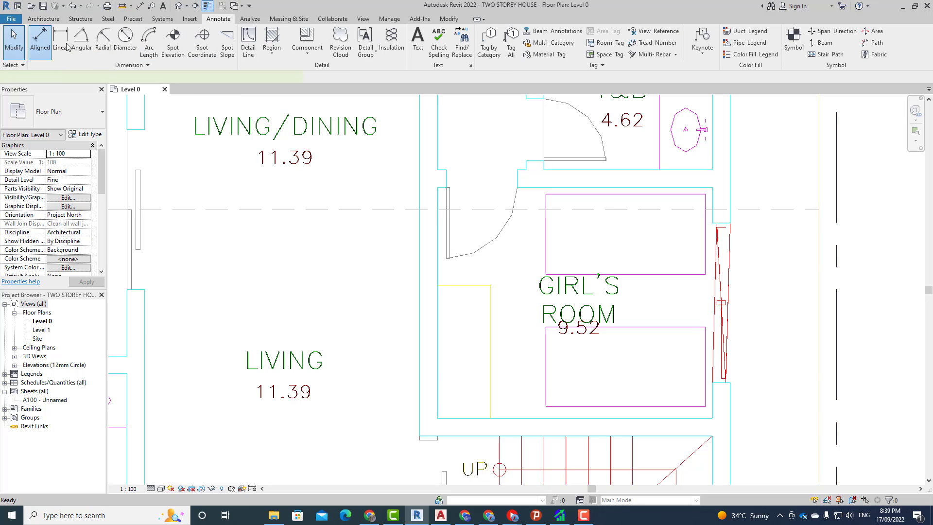
{"action": "left_click", "coordinate": [420, 268]}
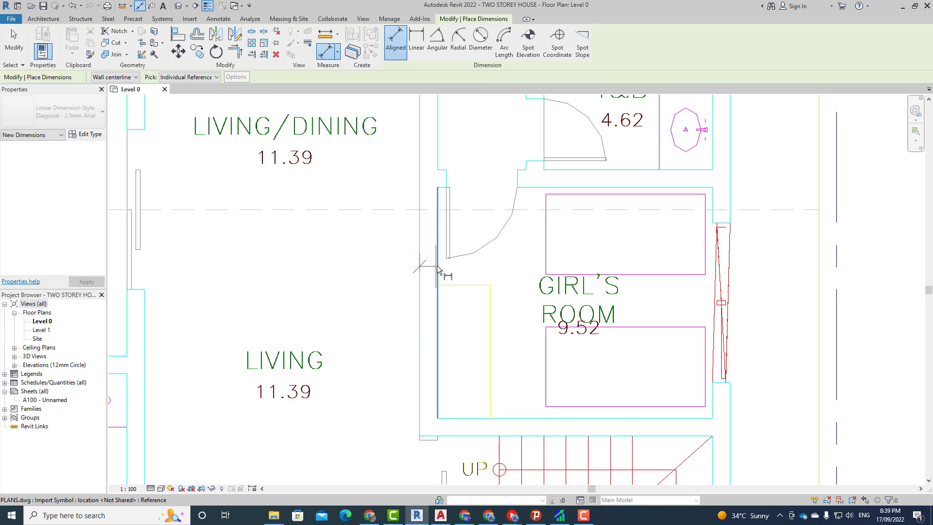
{"action": "left_click", "coordinate": [427, 297]}
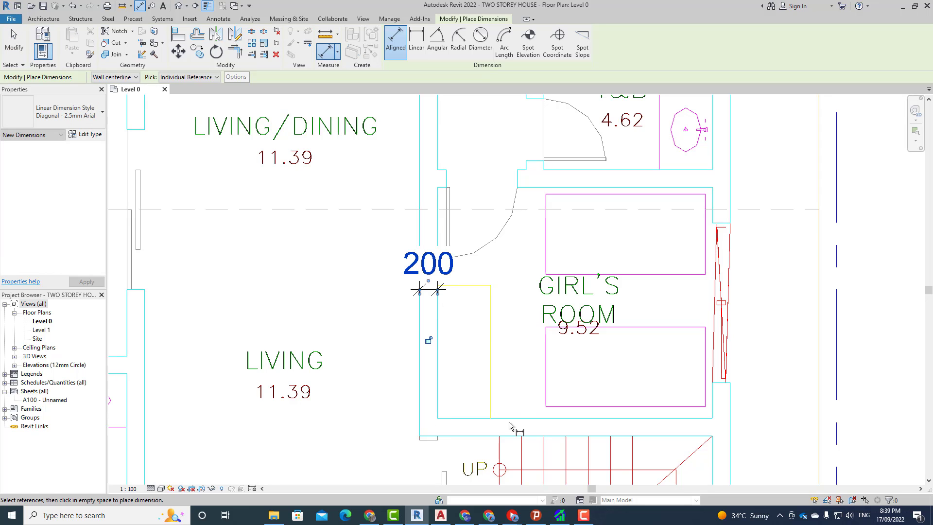
{"action": "left_click", "coordinate": [443, 518]}
- In AutoCAD, measure the same wall's thickness with DIST, reading 200.0000
{"action": "scroll", "coordinate": [468, 229], "scroll_direction": "up", "scroll_amount": 3}
{"action": "scroll", "coordinate": [468, 233], "scroll_direction": "up", "scroll_amount": 2}
{"action": "scroll", "coordinate": [452, 283], "scroll_direction": "up", "scroll_amount": 2}
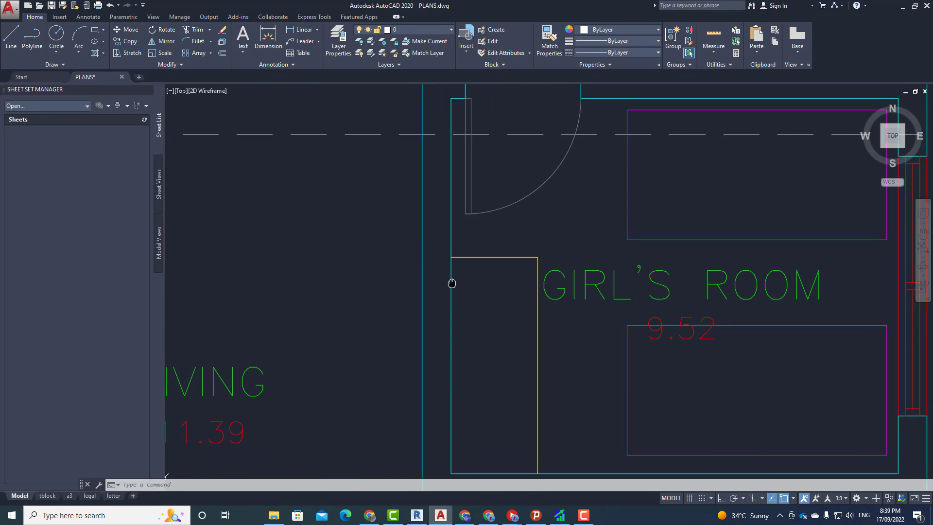
{"action": "scroll", "coordinate": [451, 284], "scroll_direction": "up", "scroll_amount": 2}
{"action": "type", "text": "di"}
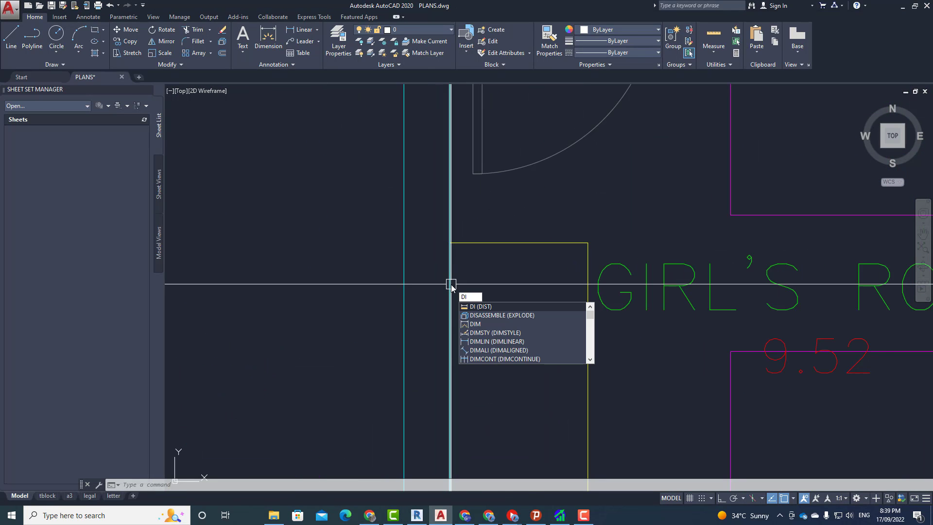
{"action": "key", "text": "Return"}
{"action": "left_click", "coordinate": [404, 286]}
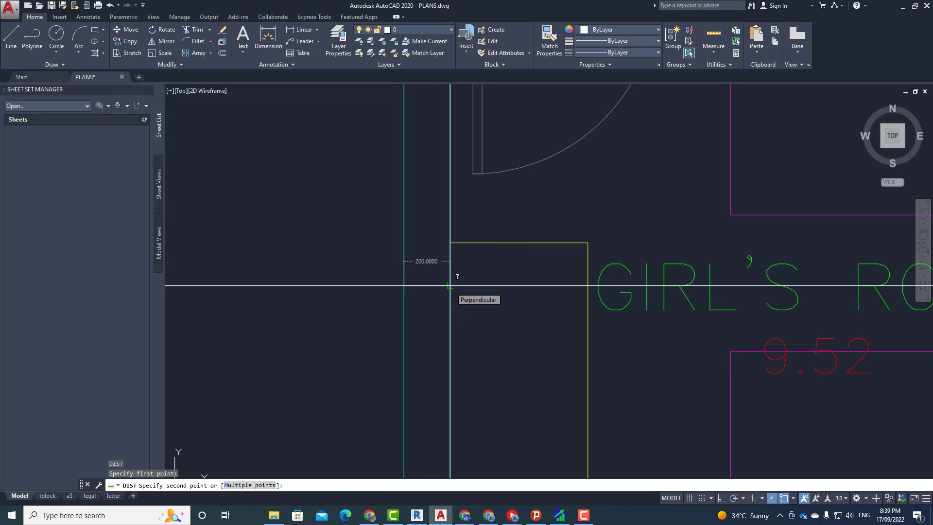
{"action": "left_click", "coordinate": [450, 286]}
- Zoom back out in AutoCAD and return to the Revit project
{"action": "scroll", "coordinate": [450, 287], "scroll_direction": "down", "scroll_amount": 3}
{"action": "scroll", "coordinate": [449, 287], "scroll_direction": "down", "scroll_amount": 2}
{"action": "scroll", "coordinate": [450, 287], "scroll_direction": "down", "scroll_amount": 1}
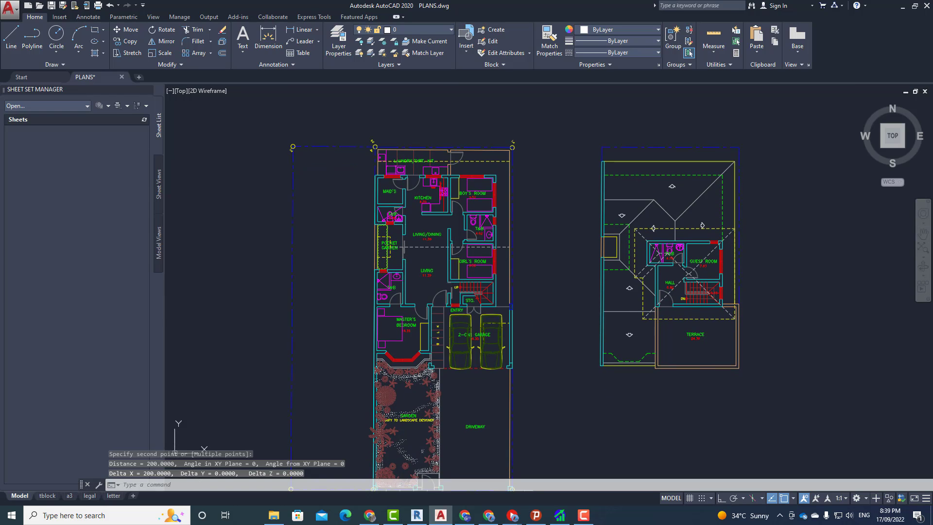
{"action": "left_click", "coordinate": [417, 515]}
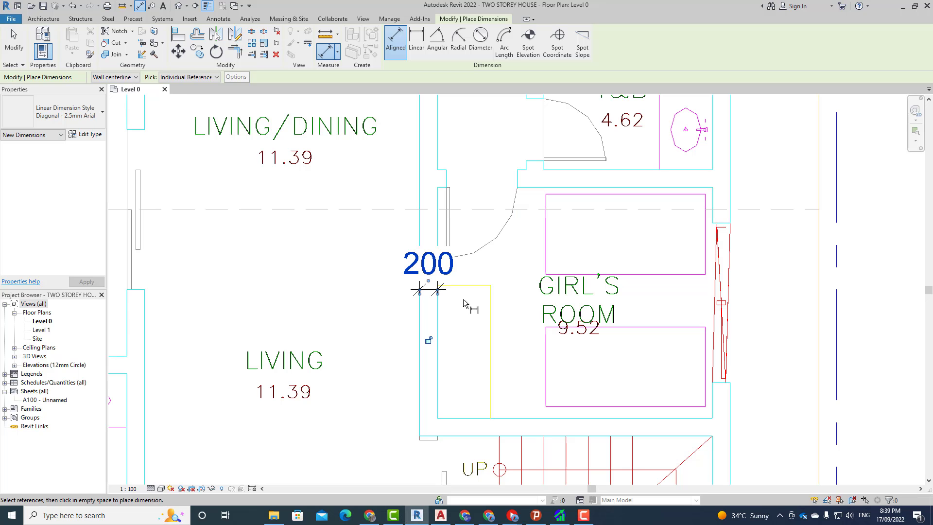
- Exit dimensioning, inspect the 200 dimension, then zoom out to show the house and roof plans
{"action": "scroll", "coordinate": [463, 299], "scroll_direction": "down", "scroll_amount": 1}
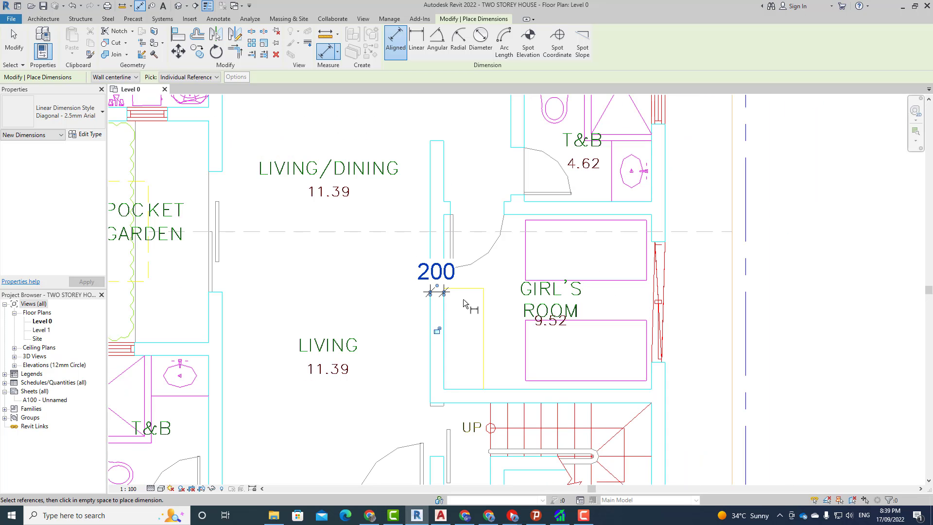
{"action": "key", "text": "Escape"}
{"action": "key", "text": "Escape"}
{"action": "left_click", "coordinate": [436, 282]}
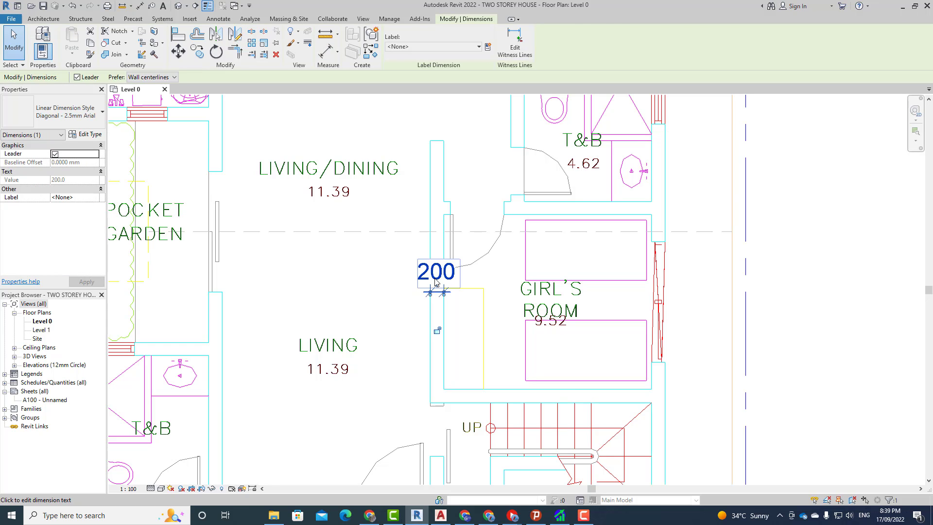
{"action": "key", "text": "Escape"}
{"action": "scroll", "coordinate": [436, 284], "scroll_direction": "down", "scroll_amount": 2}
{"action": "scroll", "coordinate": [436, 285], "scroll_direction": "down", "scroll_amount": 2}
{"action": "scroll", "coordinate": [436, 286], "scroll_direction": "down", "scroll_amount": 2}
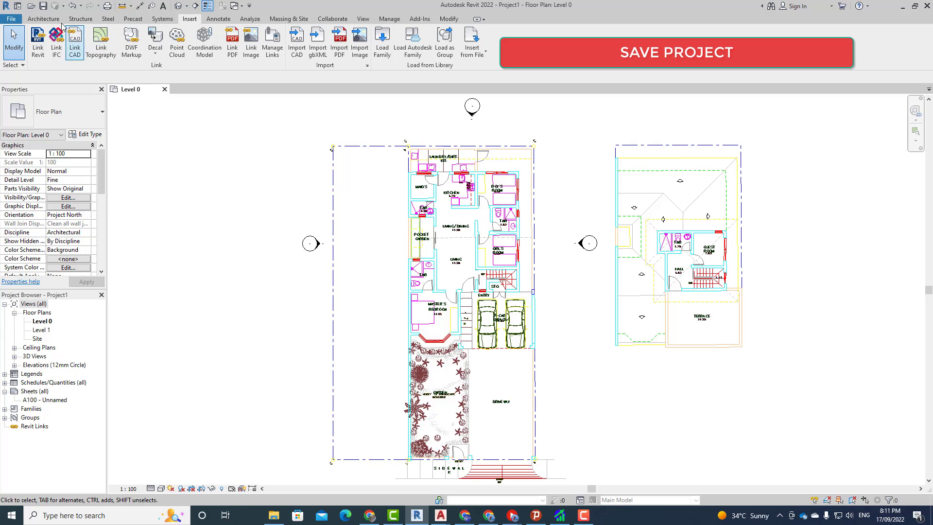
- In Save As, create a new folder named TWO STOREY HOUSE inside the Files folder
{"action": "left_click", "coordinate": [43, 7]}
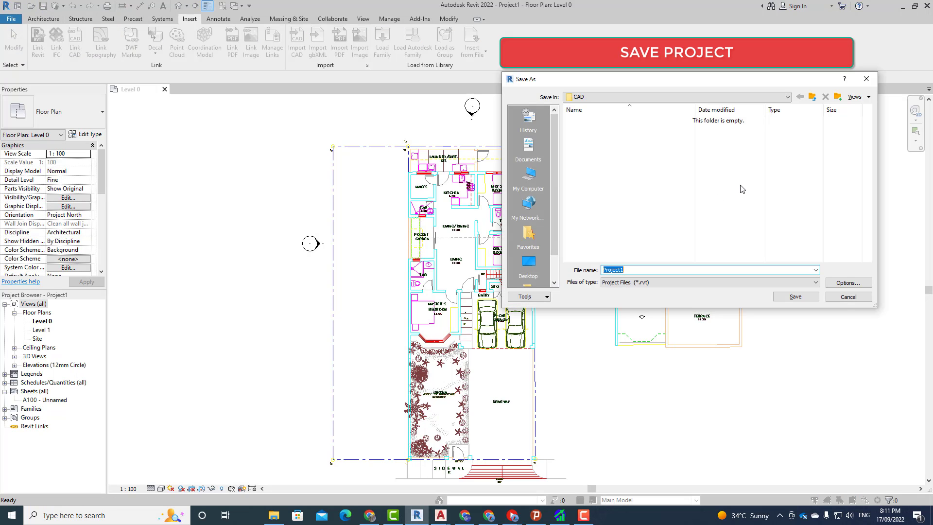
{"action": "left_click", "coordinate": [812, 97]}
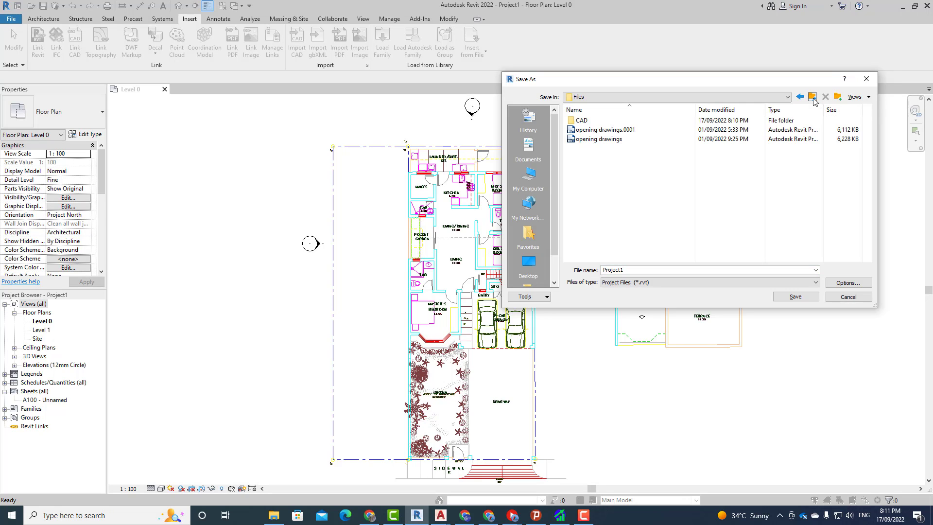
{"action": "left_click", "coordinate": [838, 99]}
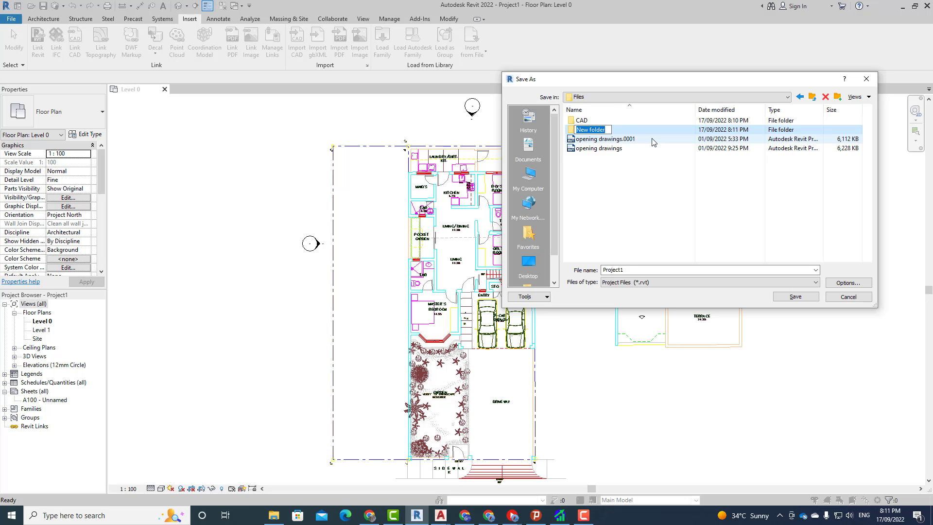
{"action": "type", "text": "two store"}
{"action": "key", "text": "BackSpace"}
{"action": "key", "text": "BackSpace"}
{"action": "key", "text": "BackSpace"}
{"action": "key", "text": "BackSpace"}
{"action": "key", "text": "BackSpace"}
{"action": "type", "text": "WO ST"}
{"action": "type", "text": "OREY "}
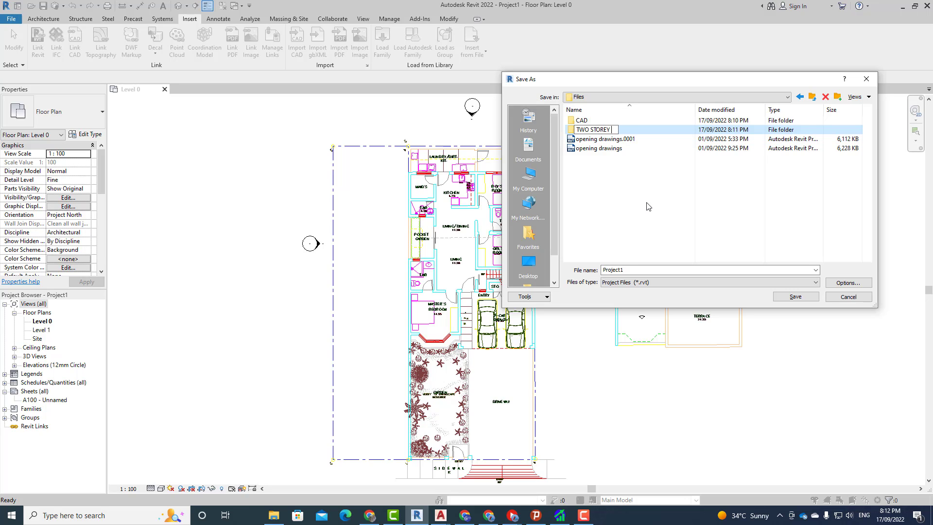
{"action": "type", "text": "HOUSE"}
{"action": "key", "text": "Return"}
- Save the project as TWO STOREY HOUSE in that folder with maximum backups set to 2
{"action": "double_click", "coordinate": [652, 130]}
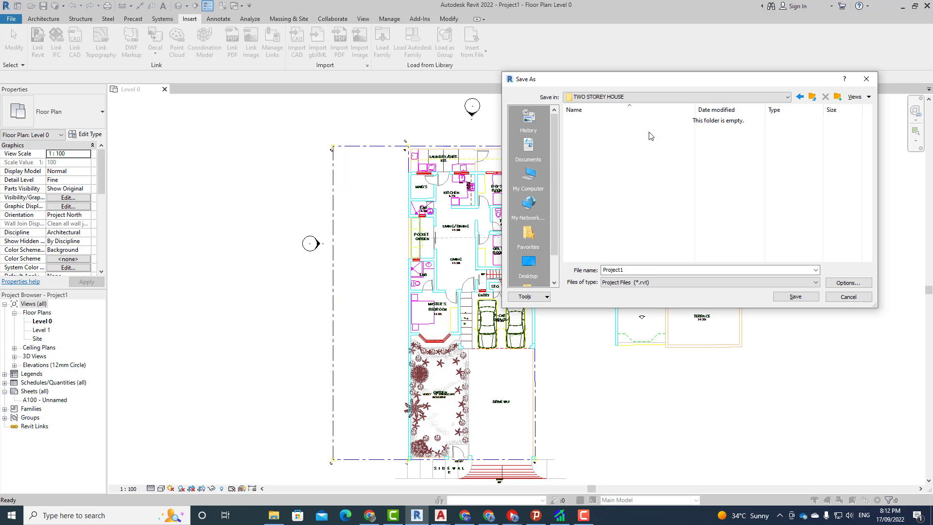
{"action": "double_click", "coordinate": [640, 270]}
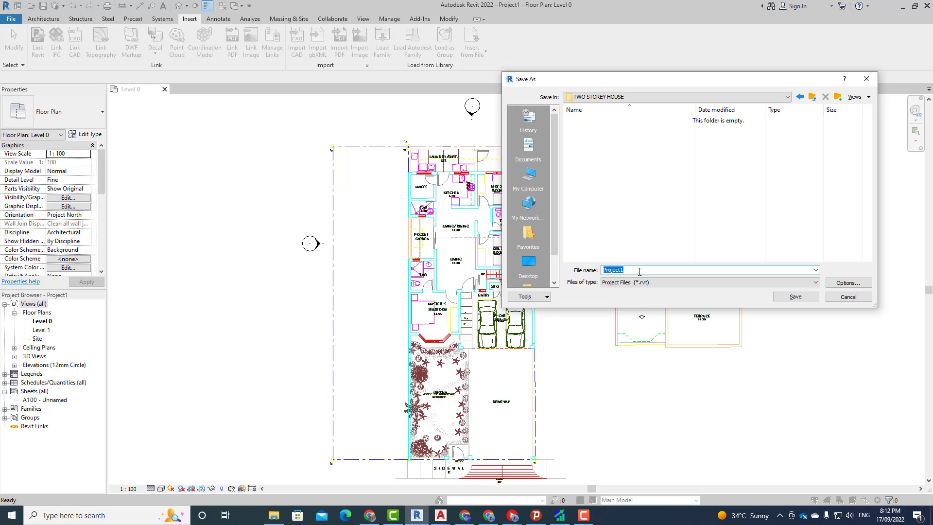
{"action": "type", "text": "TWO STOREY HOUSE"}
{"action": "left_click", "coordinate": [848, 283]}
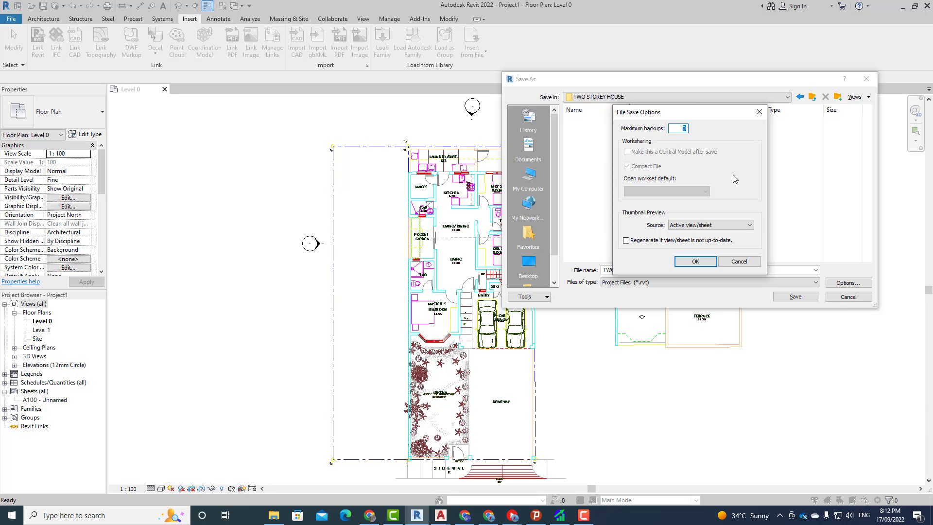
{"action": "type", "text": "2"}
{"action": "left_click", "coordinate": [695, 262]}
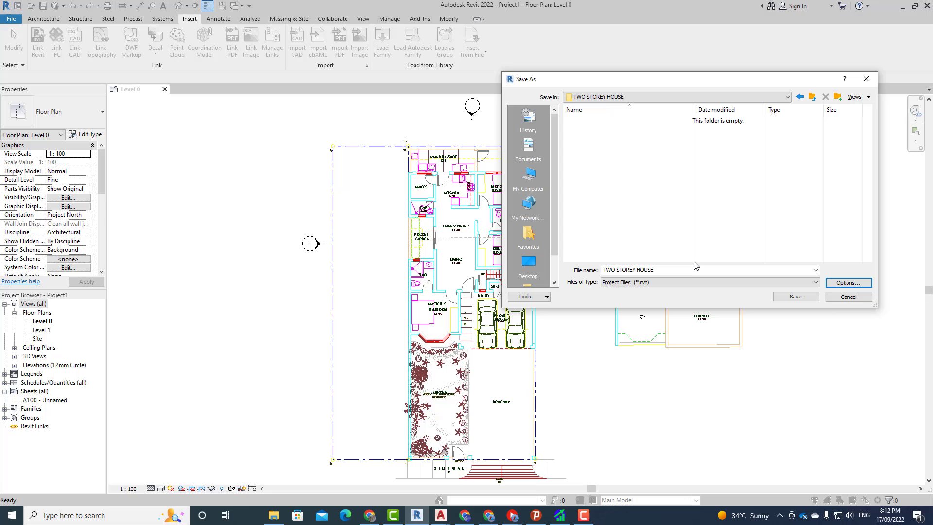
{"action": "left_click", "coordinate": [791, 297]}
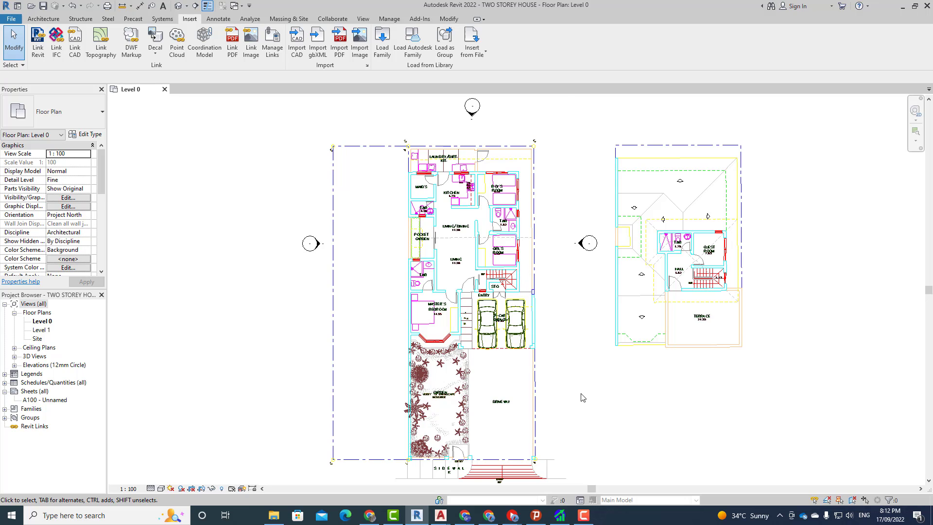
- After the save completes, zoom out to view both linked floor plans on Level 0
{"action": "scroll", "coordinate": [583, 398], "scroll_direction": "down", "scroll_amount": 1}
{"action": "scroll", "coordinate": [554, 348], "scroll_direction": "down", "scroll_amount": 2}
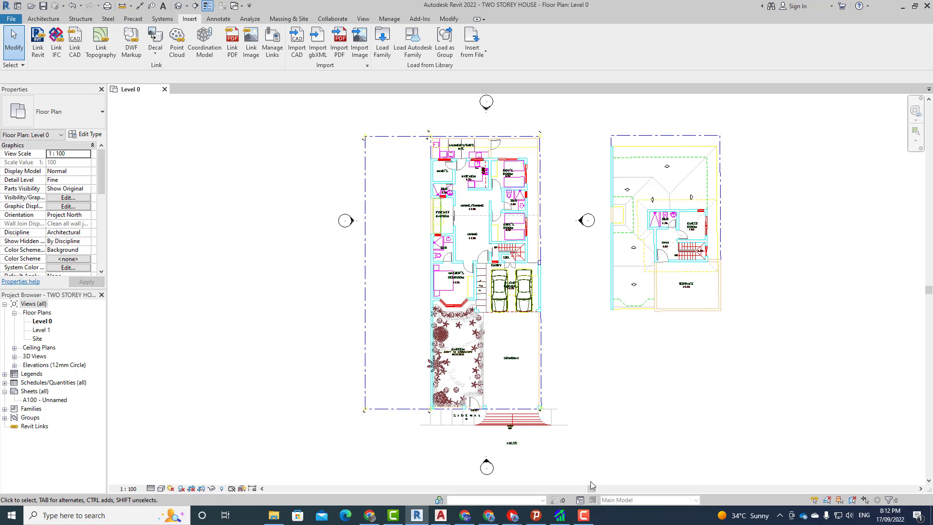
{"action": "left_click", "coordinate": [583, 520]}
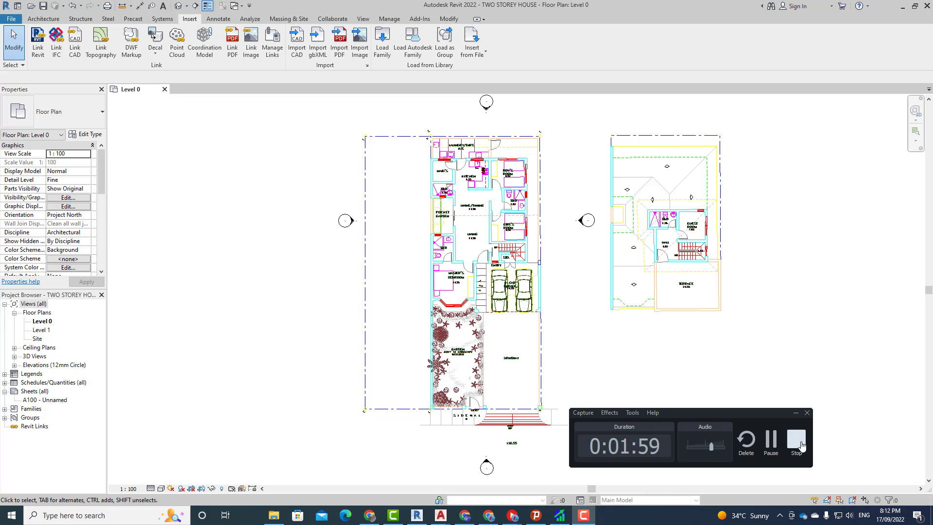